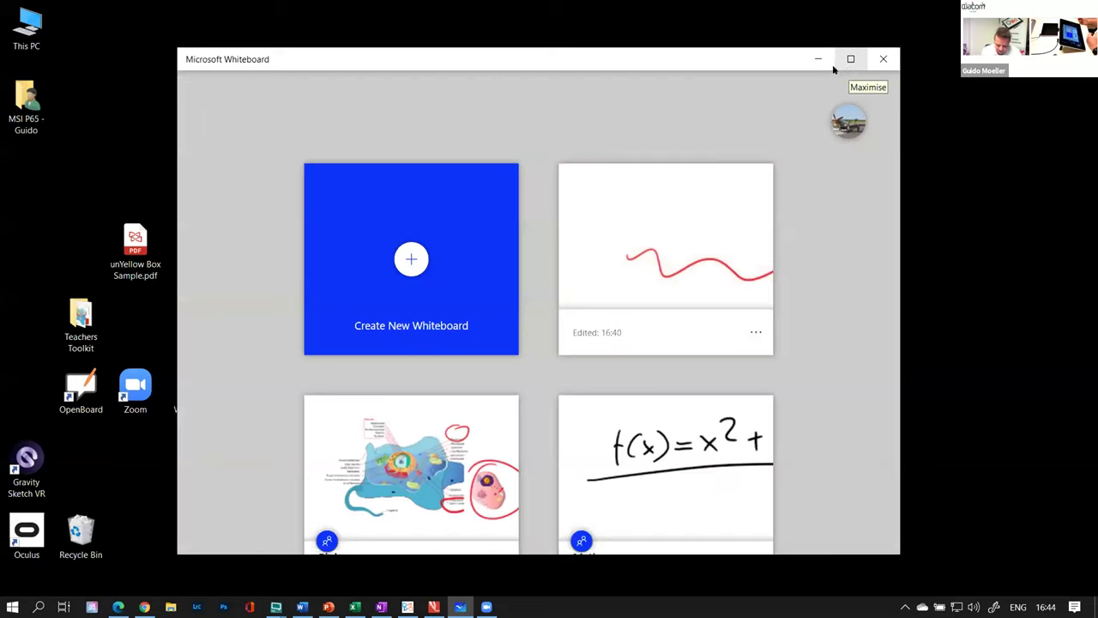
Maximise the whiteboard window and create a new whiteboard
{"action": "left_click", "coordinate": [850, 59]}
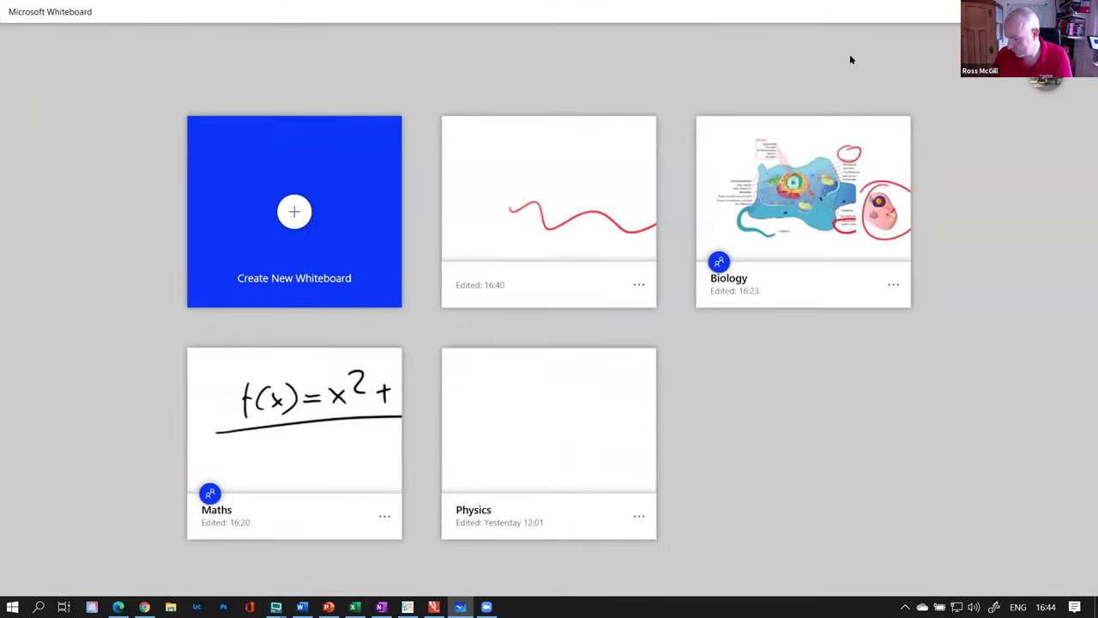
{"action": "key", "text": "Return"}
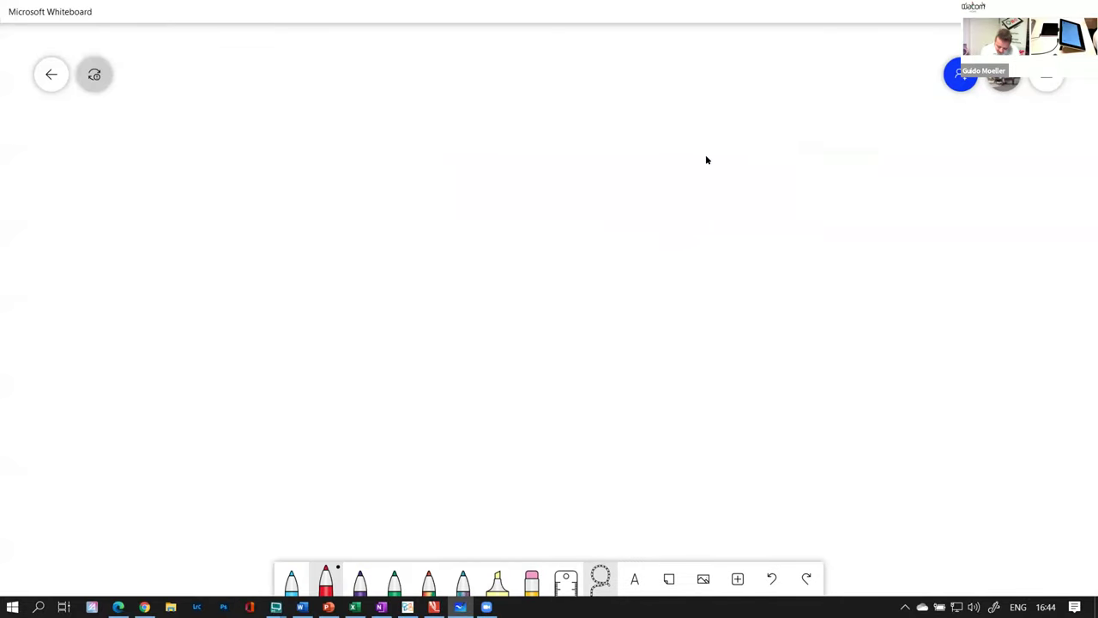
Open Ch 1 - Cells.pdf from the Teachers Toolkit folder as the PDF to insert on the board
{"action": "key", "text": "Left"}
{"action": "key", "text": "Return"}
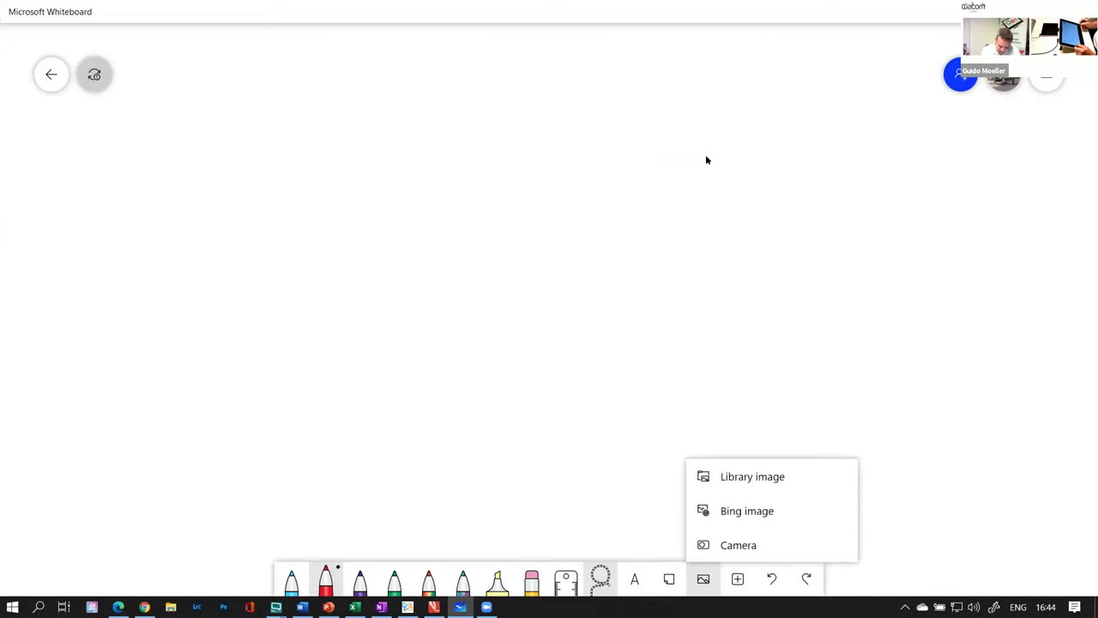
{"action": "key", "text": "Right"}
{"action": "key", "text": "Return"}
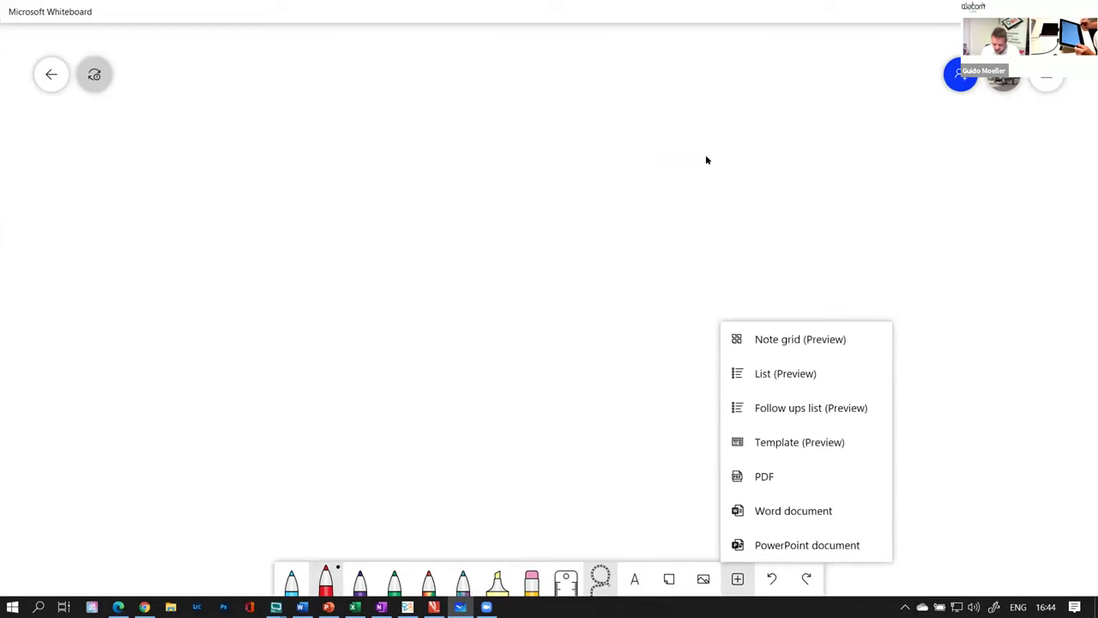
{"action": "key", "text": "Down"}
{"action": "key", "text": "Down"}
{"action": "key", "text": "Down"}
{"action": "key", "text": "Down"}
{"action": "key", "text": "Down"}
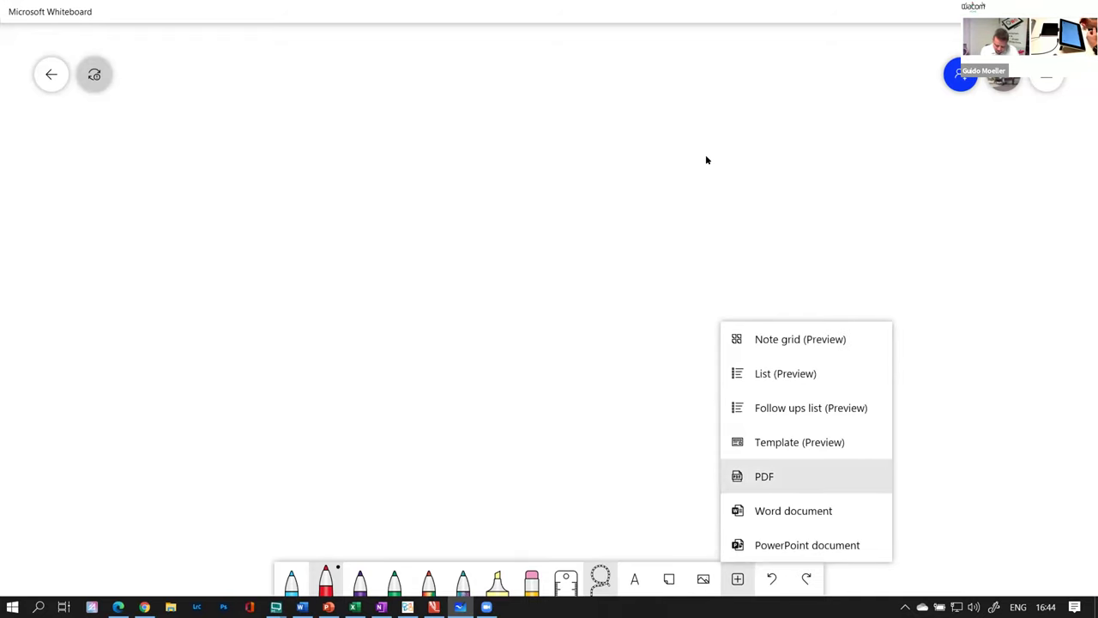
{"action": "key", "text": "Return"}
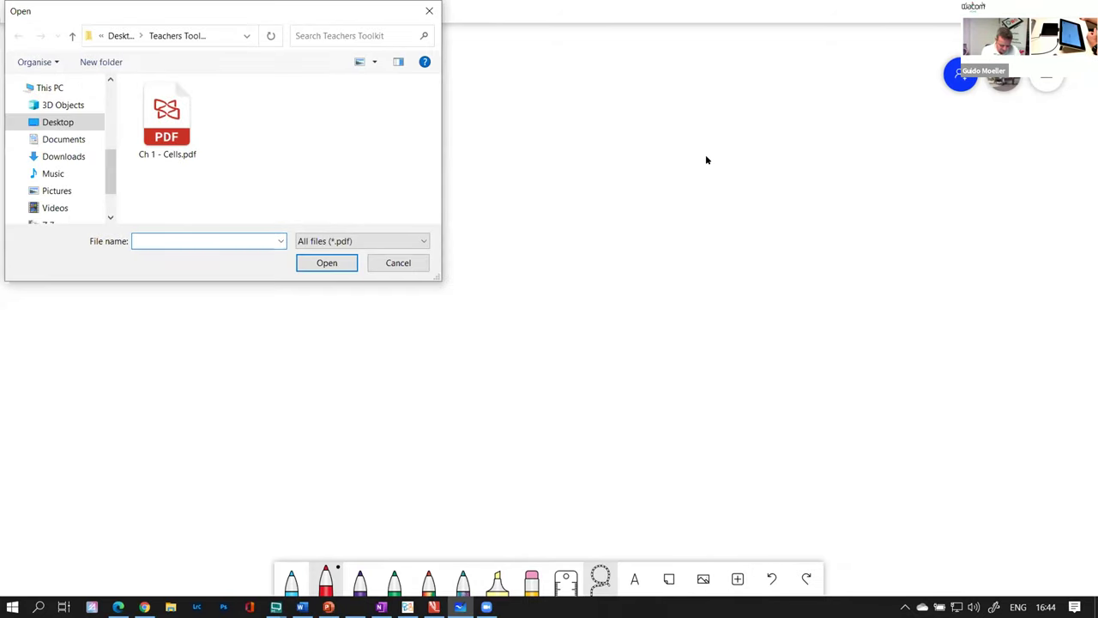
{"action": "left_click", "coordinate": [166, 124]}
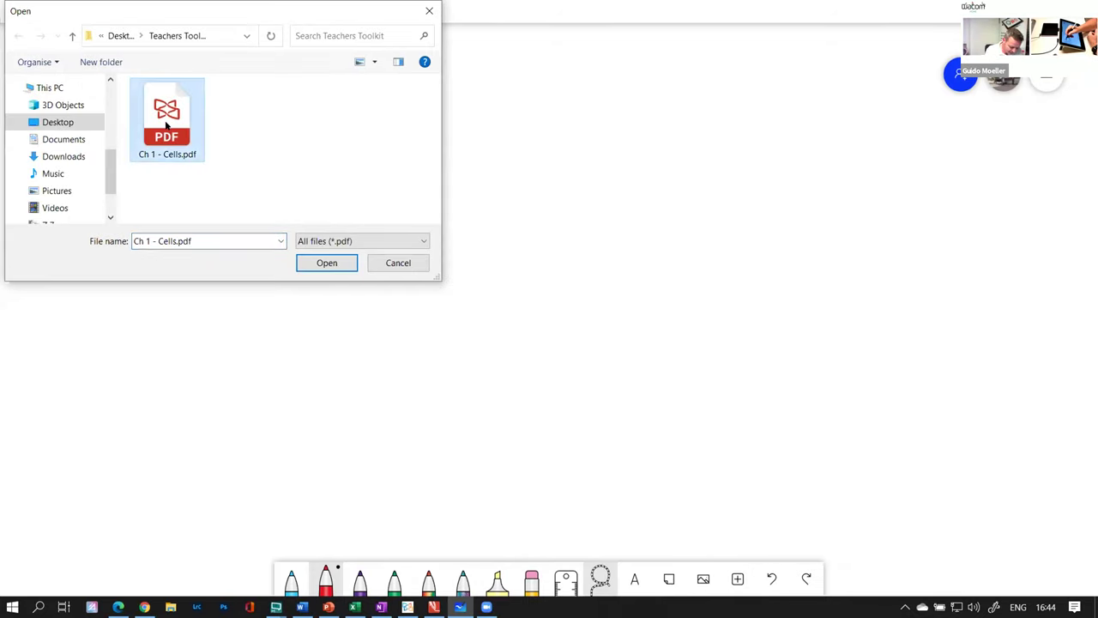
{"action": "left_click", "coordinate": [327, 263]}
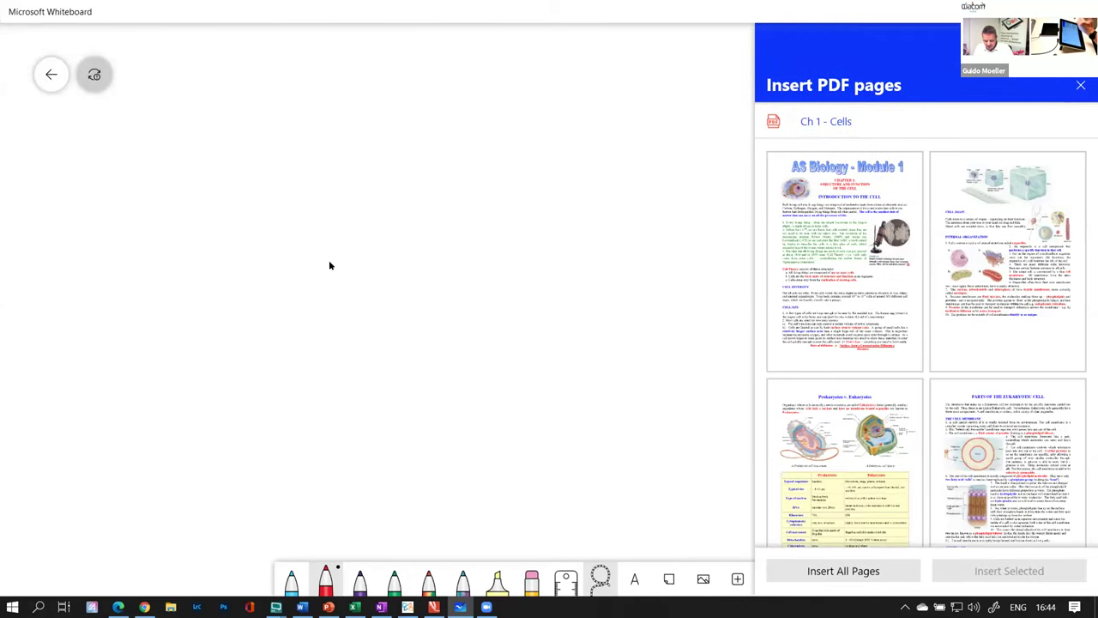
Insert only the "Prokaryotes v. Eukaryotes" page of the PDF and shrink it on the canvas
{"action": "scroll", "coordinate": [874, 228], "scroll_direction": "down", "scroll_amount": 12}
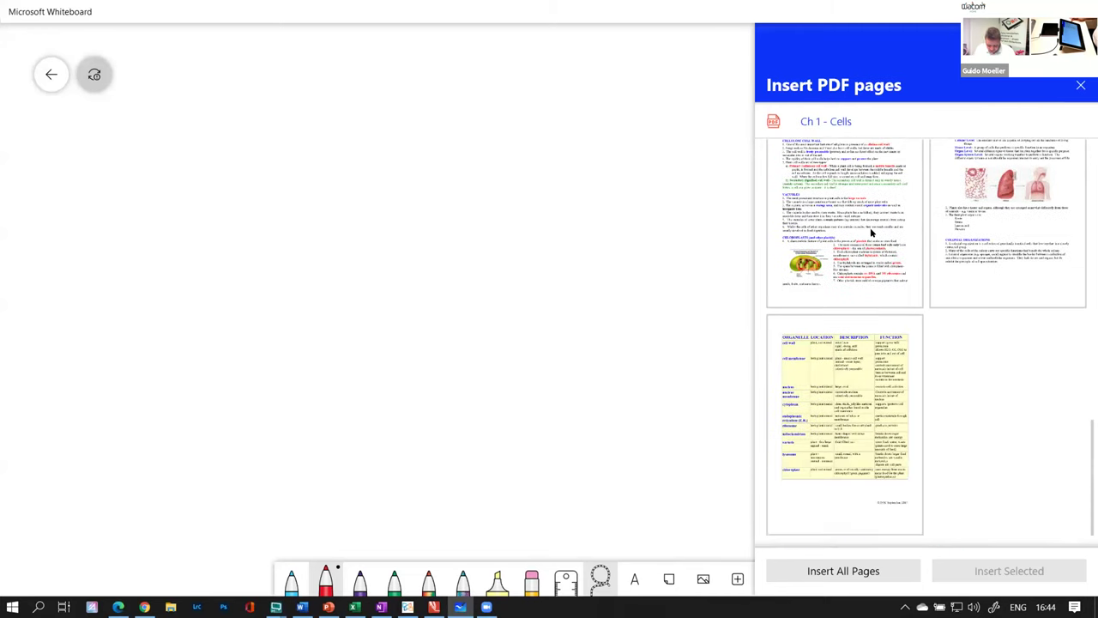
{"action": "scroll", "coordinate": [871, 232], "scroll_direction": "up", "scroll_amount": 10}
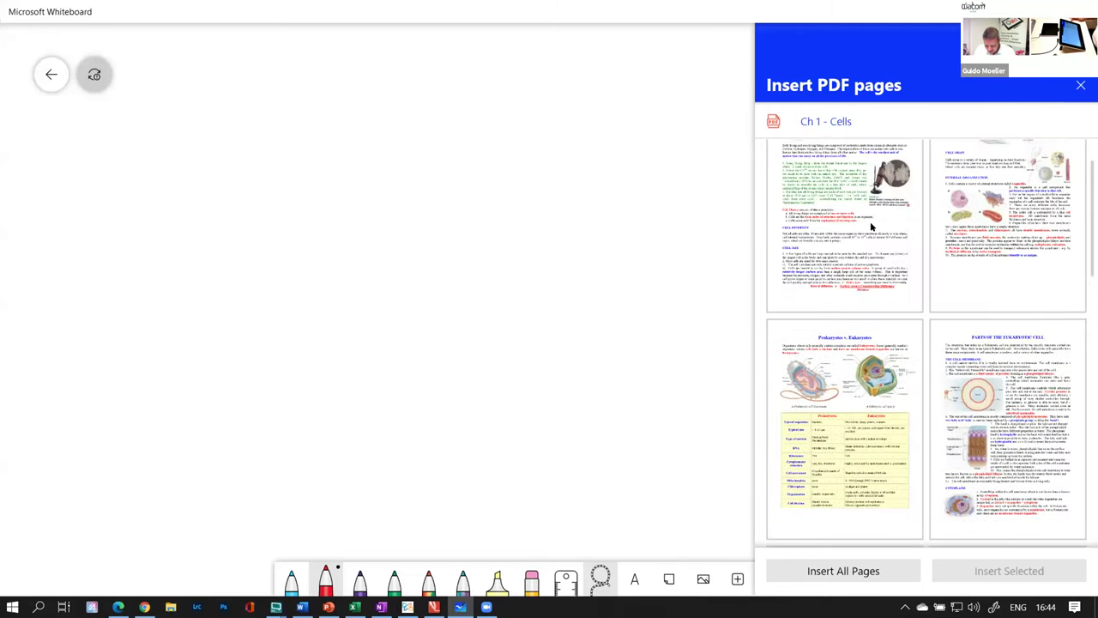
{"action": "scroll", "coordinate": [872, 227], "scroll_direction": "down", "scroll_amount": 2}
{"action": "scroll", "coordinate": [861, 186], "scroll_direction": "up", "scroll_amount": 2}
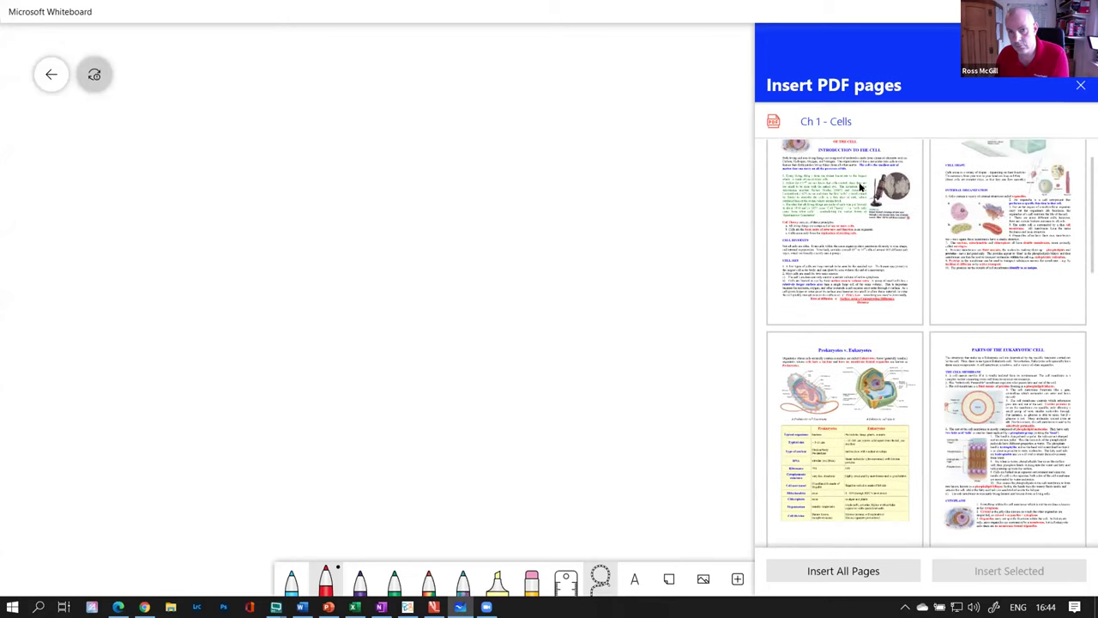
{"action": "scroll", "coordinate": [870, 203], "scroll_direction": "down", "scroll_amount": 5}
{"action": "scroll", "coordinate": [863, 198], "scroll_direction": "up", "scroll_amount": 5}
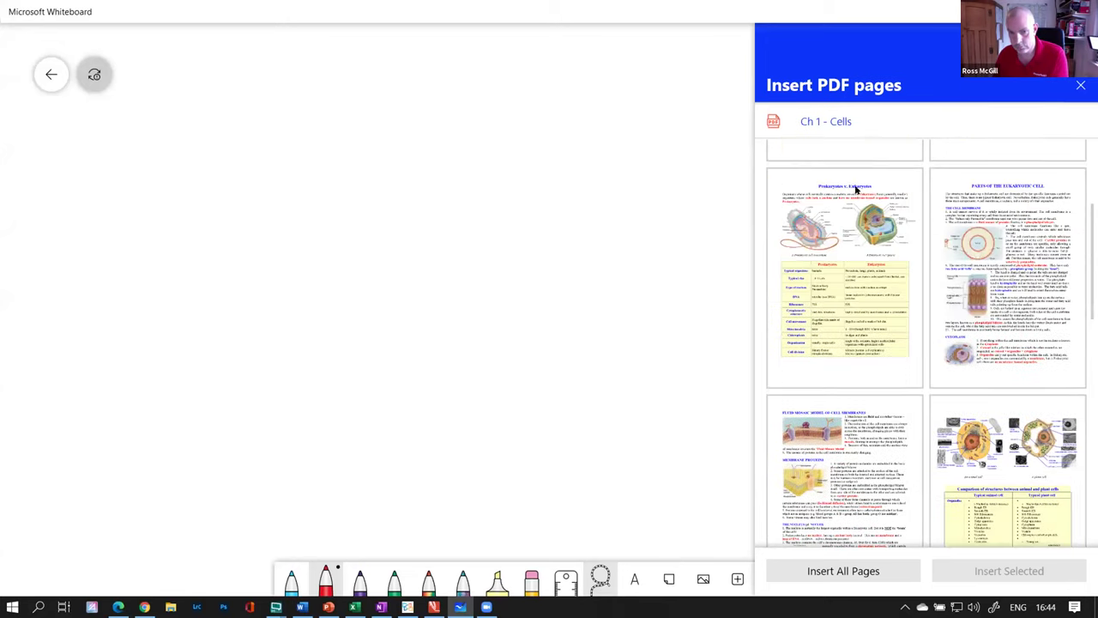
{"action": "left_click", "coordinate": [874, 307]}
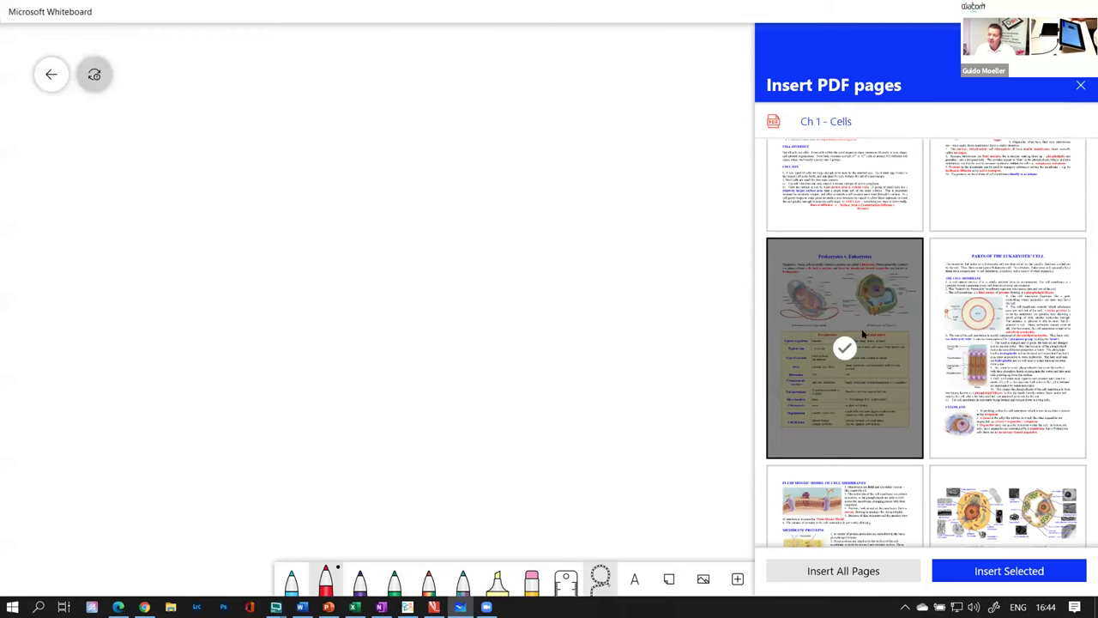
{"action": "left_click", "coordinate": [1039, 572]}
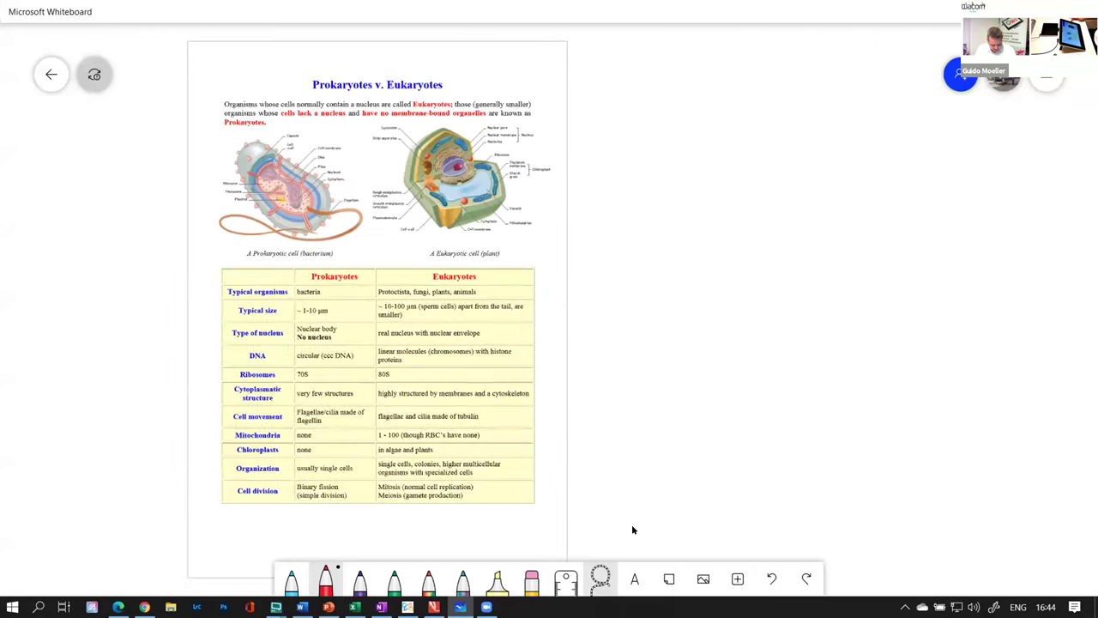
{"action": "left_click_drag", "start_coordinate": [493, 508], "coordinate": [361, 335]}
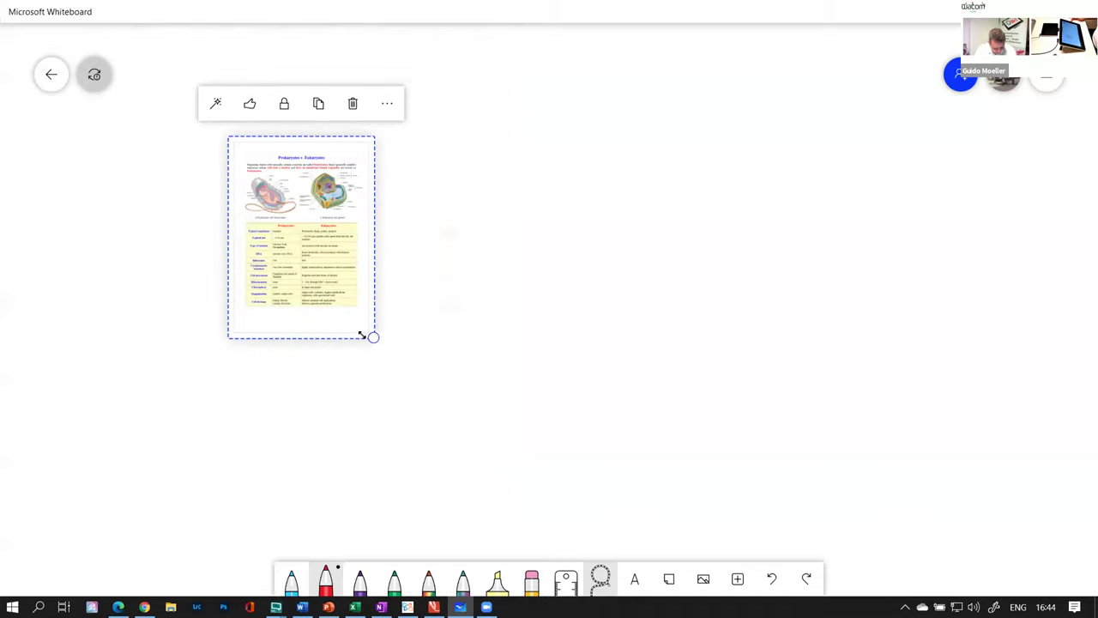
Insert the page of the Word document STORYBOARD .docx on the board
{"action": "left_click", "coordinate": [737, 579]}
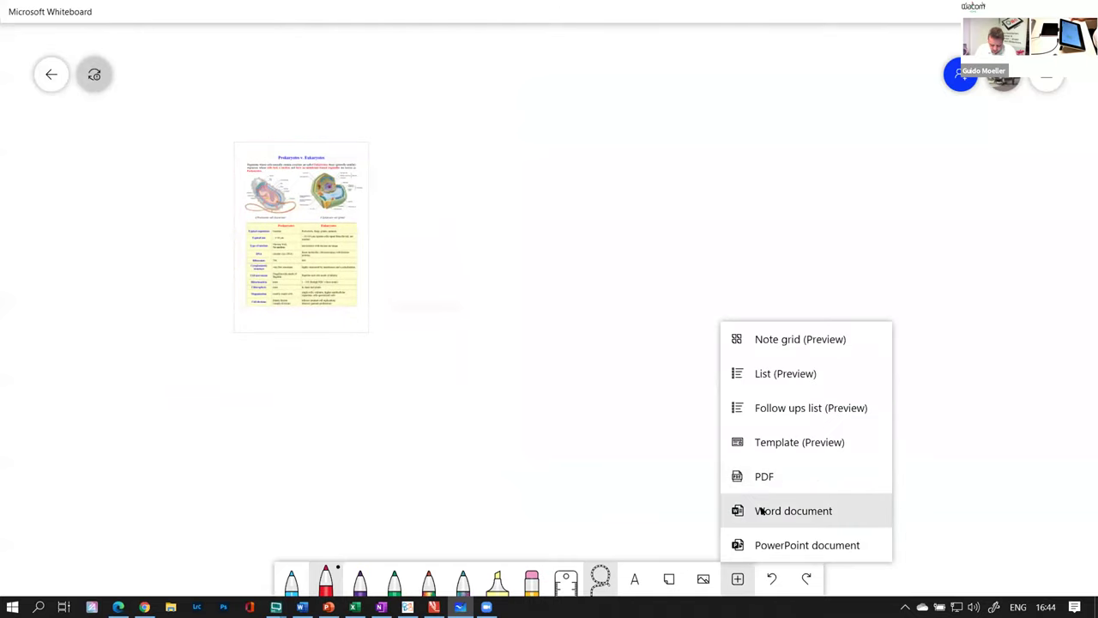
{"action": "left_click", "coordinate": [760, 510]}
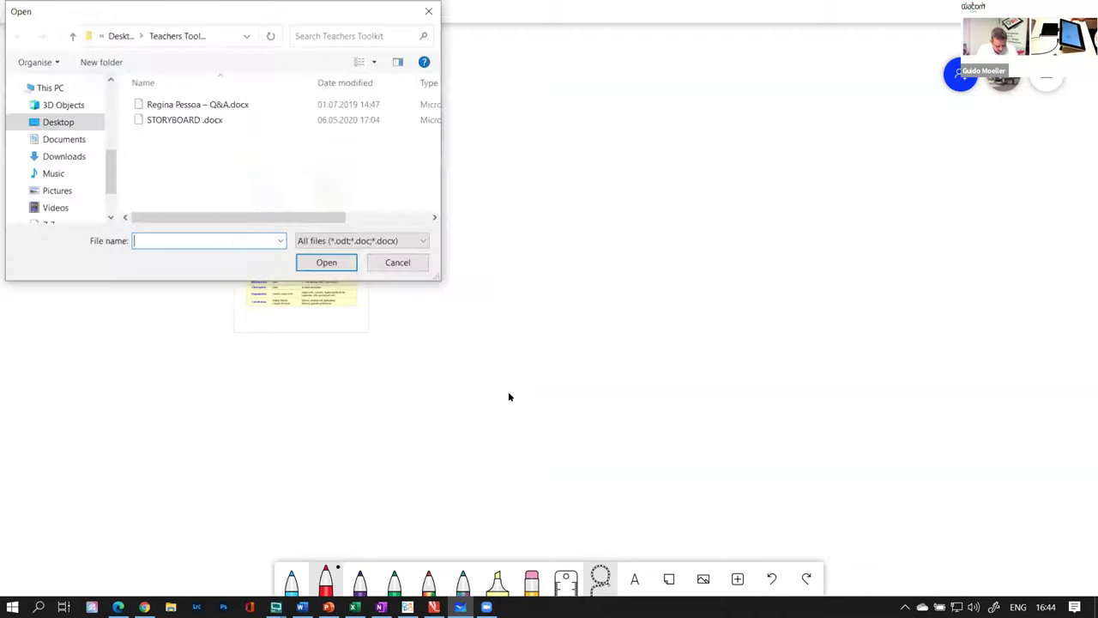
{"action": "double_click", "coordinate": [178, 120]}
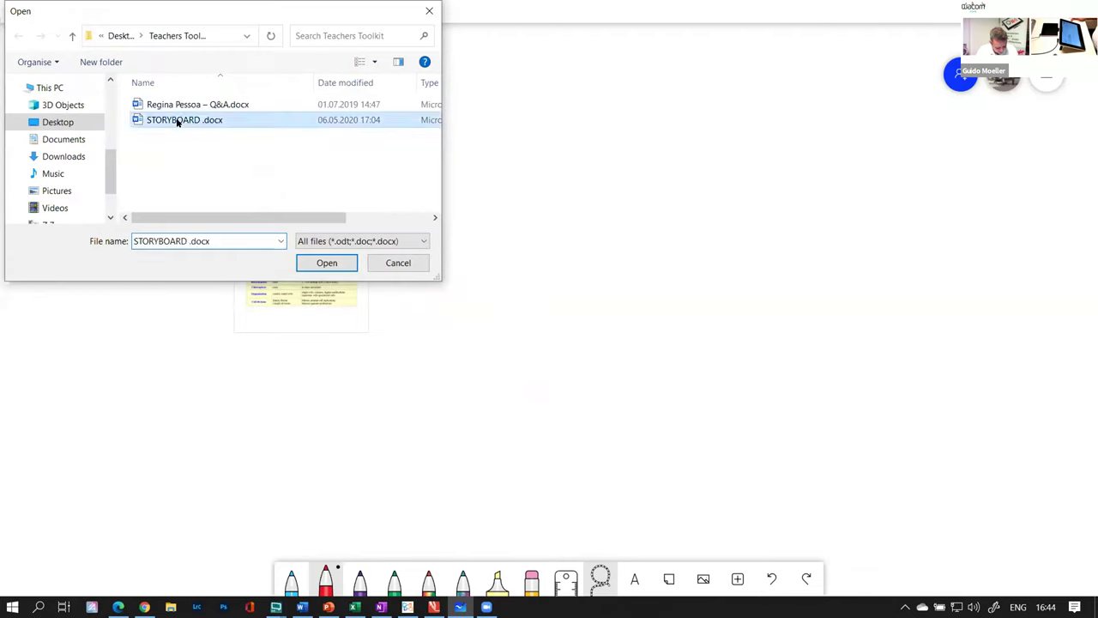
{"action": "left_click", "coordinate": [821, 238]}
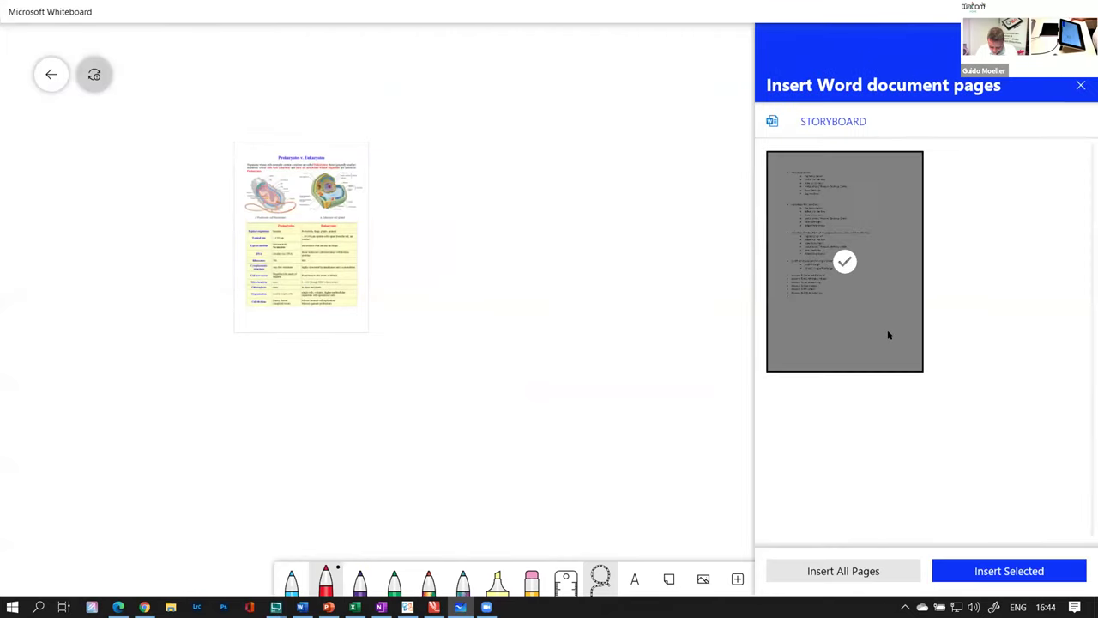
{"action": "left_click", "coordinate": [1034, 572]}
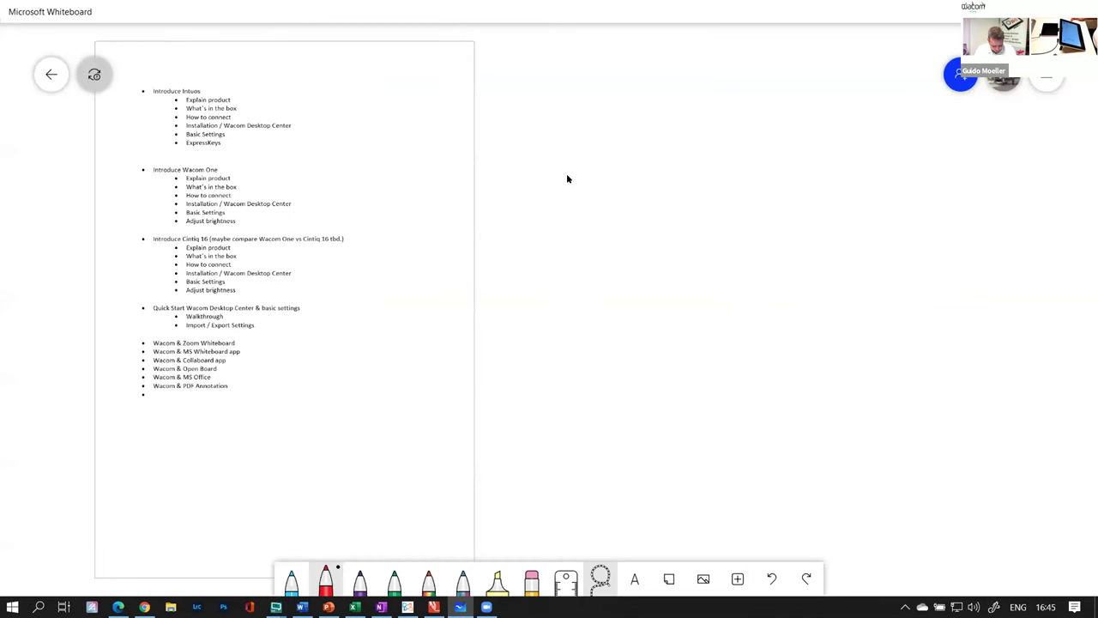
Shrink the inserted Word page and place it beside the PDF page
{"action": "left_click", "coordinate": [405, 227]}
{"action": "scroll", "coordinate": [497, 444], "scroll_direction": "down", "scroll_amount": 3}
{"action": "left_click_drag", "start_coordinate": [479, 555], "coordinate": [429, 517]}
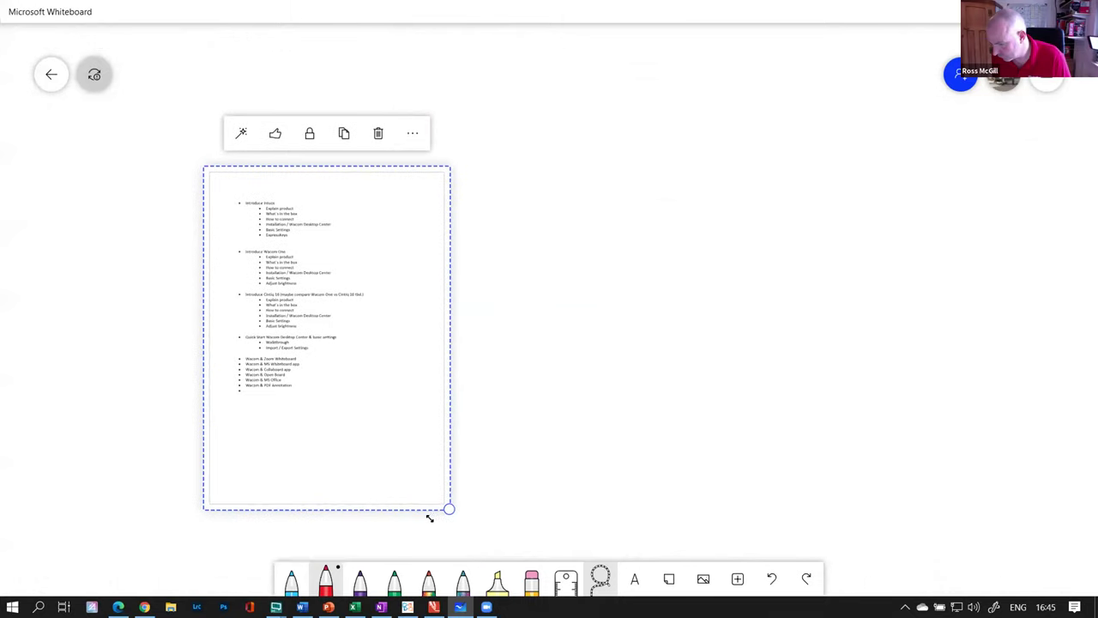
{"action": "left_click_drag", "start_coordinate": [351, 352], "coordinate": [711, 335]}
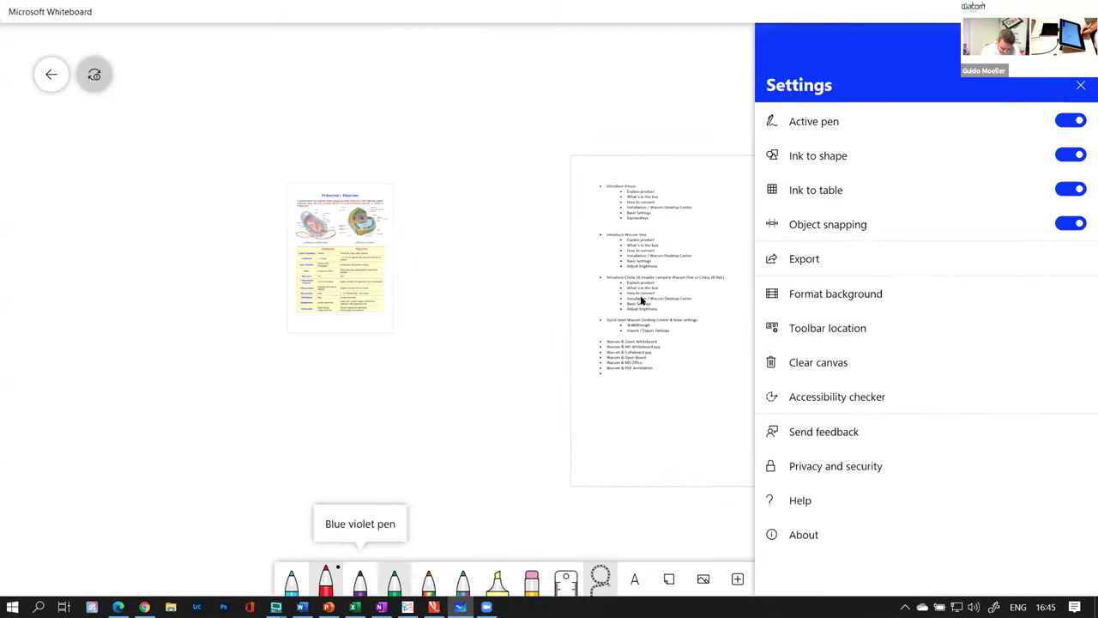
Draw a square below the PDF page with the blue violet pen and divide it into a two-by-two table
{"action": "mouse_move", "coordinate": [434, 606]}
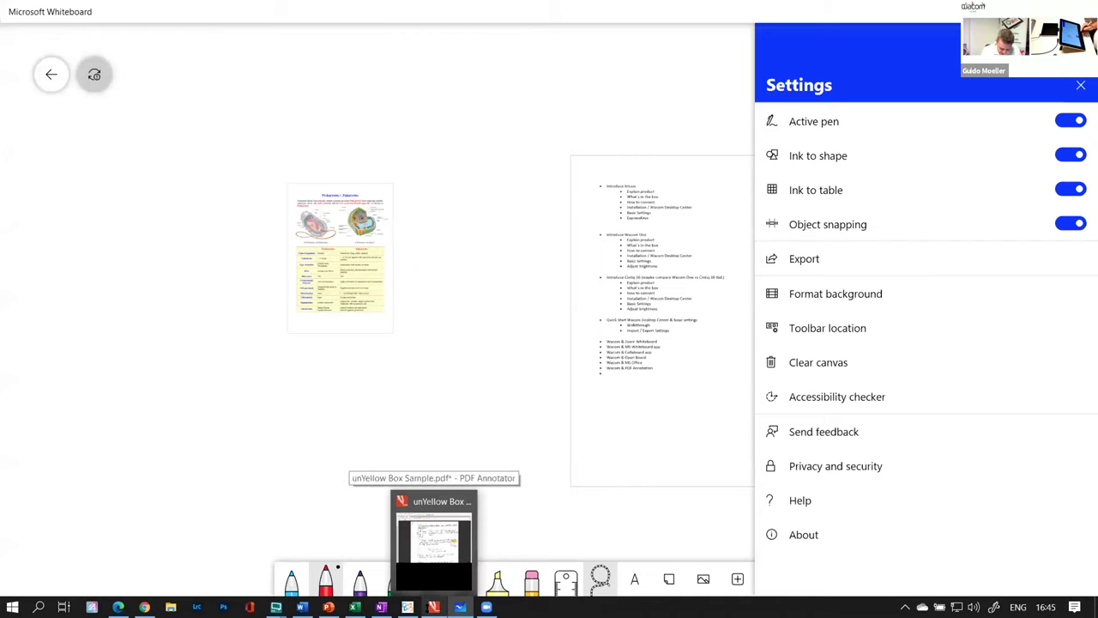
{"action": "left_click", "coordinate": [360, 580]}
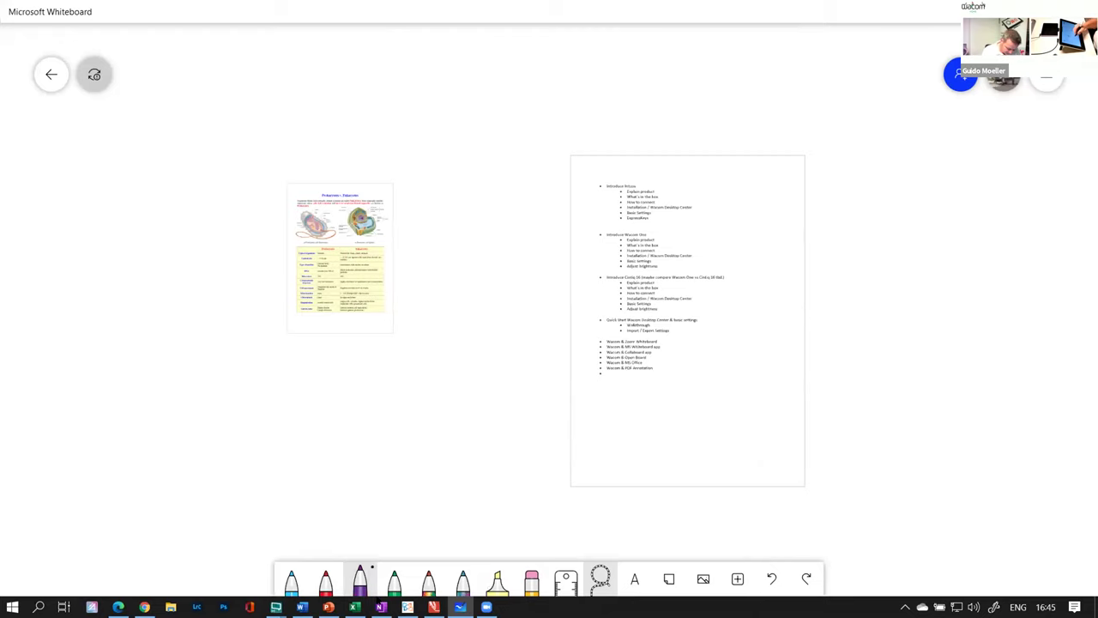
{"action": "mouse_move", "coordinate": [127, 356]}
{"action": "left_mouse_down"}
{"action": "mouse_move", "coordinate": [245, 508]}
{"action": "mouse_move", "coordinate": [292, 375]}
{"action": "mouse_move", "coordinate": [125, 360]}
{"action": "left_mouse_up"}
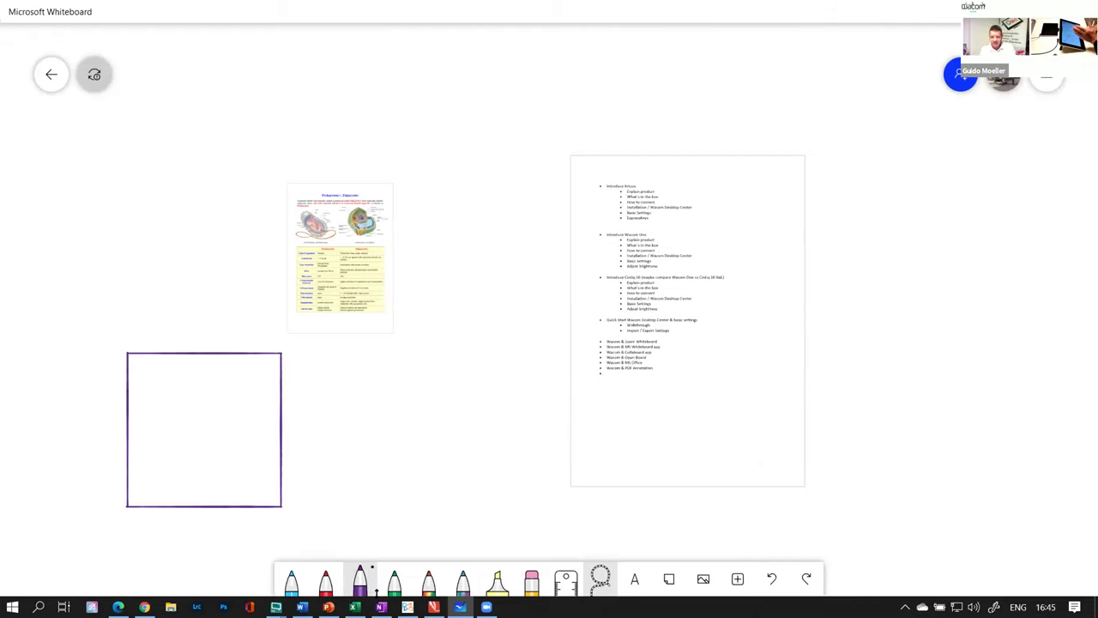
{"action": "left_click_drag", "start_coordinate": [205, 354], "coordinate": [205, 507]}
{"action": "left_click_drag", "start_coordinate": [124, 428], "coordinate": [218, 435]}
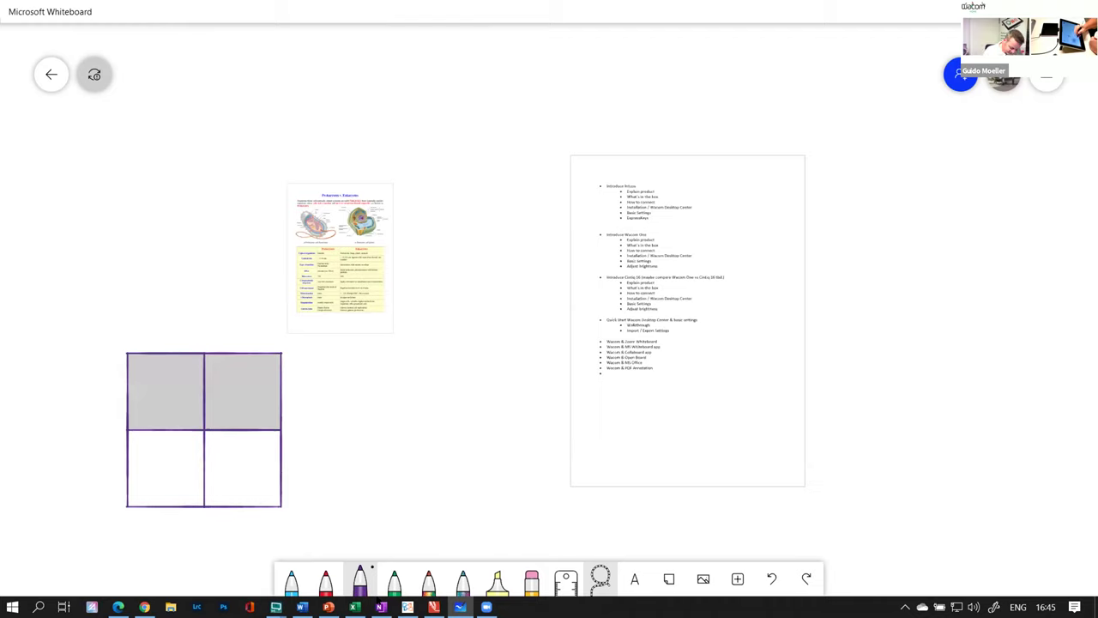
Extend the table to four columns by drawing further vertical dividing lines in its cells
{"action": "left_click_drag", "start_coordinate": [245, 353], "coordinate": [240, 507]}
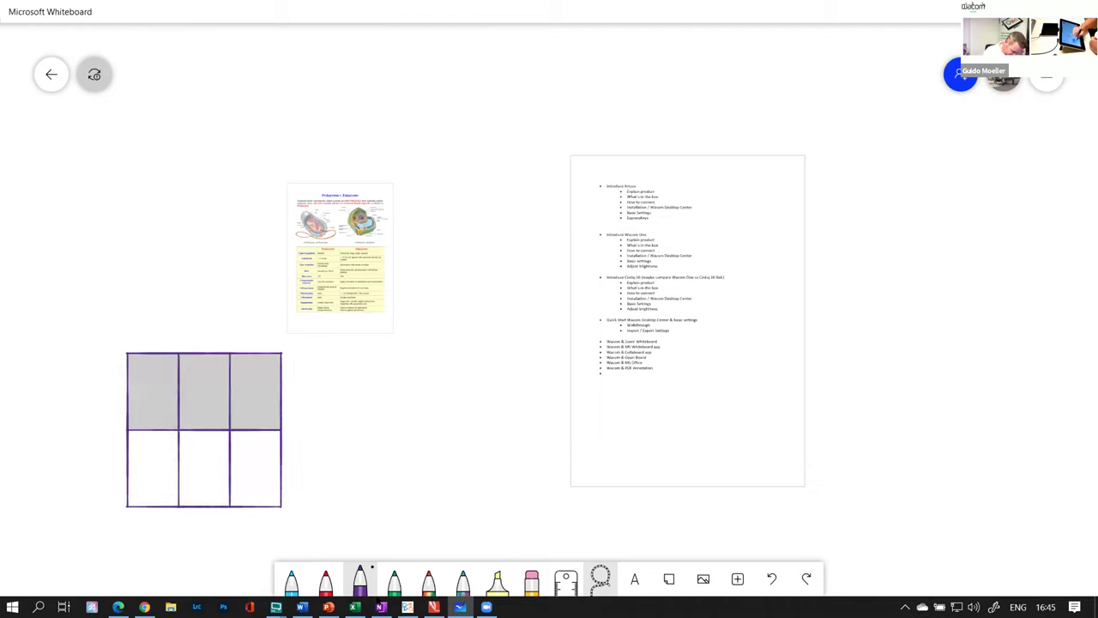
{"action": "left_click_drag", "start_coordinate": [153, 354], "coordinate": [150, 480]}
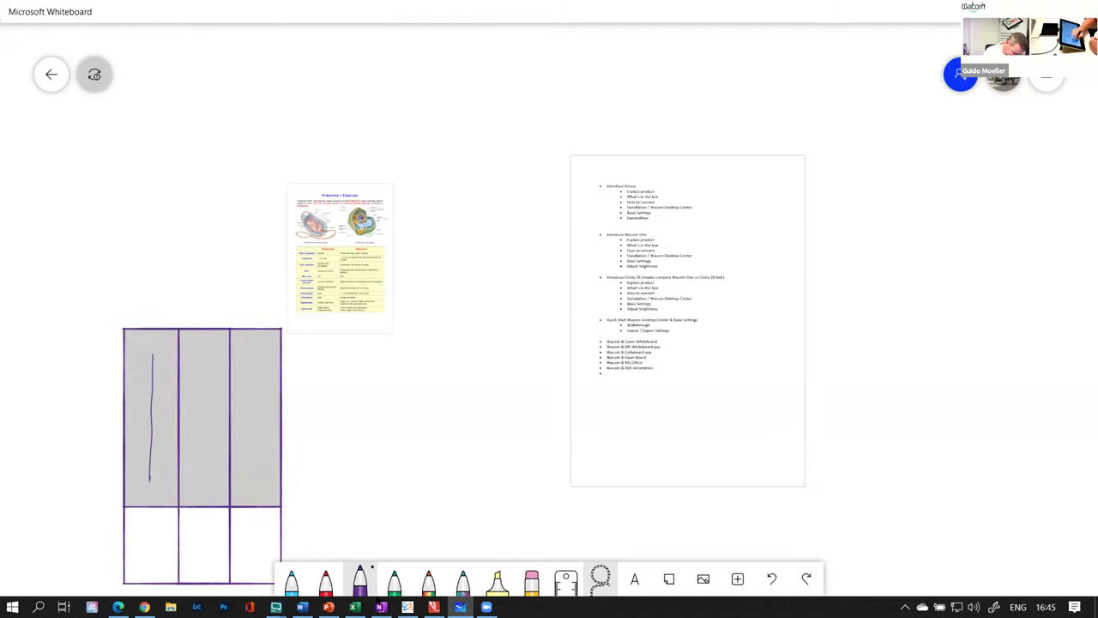
{"action": "left_click_drag", "start_coordinate": [257, 352], "coordinate": [253, 468]}
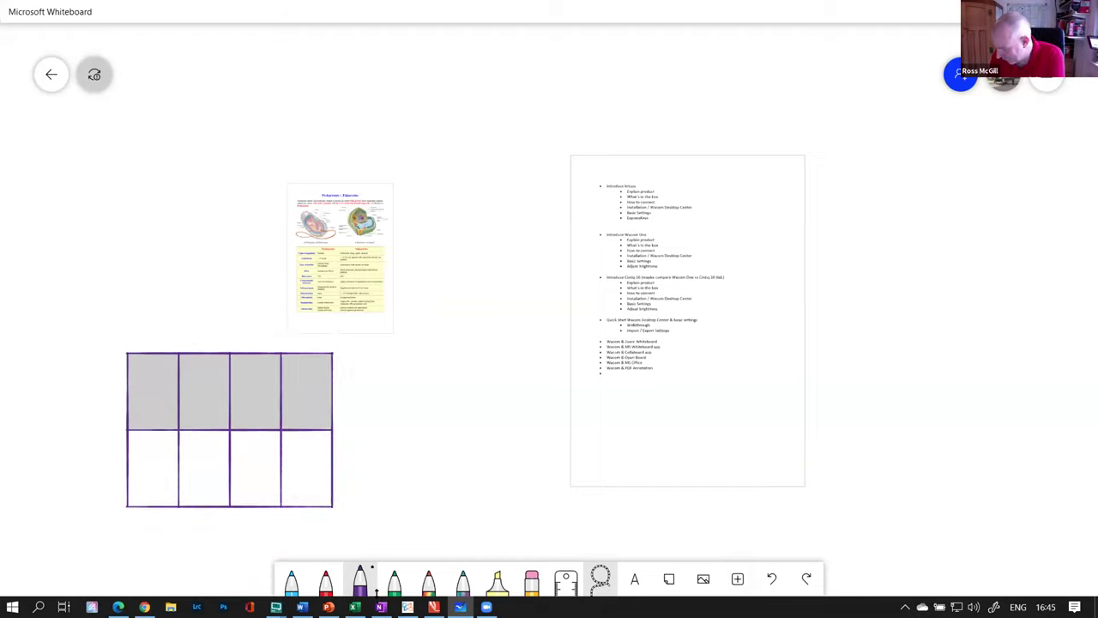
Handwrite 1, 2, 3 and 4 across the table's header row and 5 in the cell below 1 with the rainbow pen
{"action": "left_click", "coordinate": [429, 580]}
{"action": "mouse_move", "coordinate": [139, 392]}
{"action": "left_mouse_down"}
{"action": "mouse_move", "coordinate": [151, 384]}
{"action": "mouse_move", "coordinate": [155, 417]}
{"action": "left_mouse_up"}
{"action": "left_click_drag", "start_coordinate": [209, 382], "coordinate": [232, 416]}
{"action": "mouse_move", "coordinate": [273, 382]}
{"action": "left_mouse_down"}
{"action": "mouse_move", "coordinate": [283, 396]}
{"action": "mouse_move", "coordinate": [273, 422]}
{"action": "left_mouse_up"}
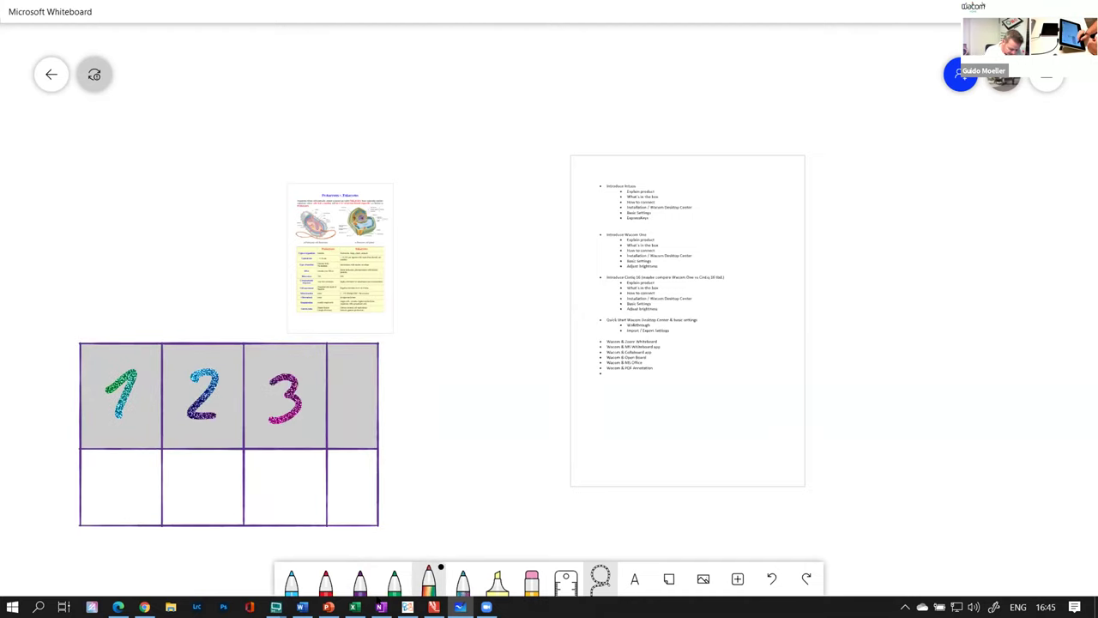
{"action": "left_click_drag", "start_coordinate": [342, 369], "coordinate": [359, 421]}
{"action": "left_click_drag", "start_coordinate": [116, 473], "coordinate": [91, 511]}
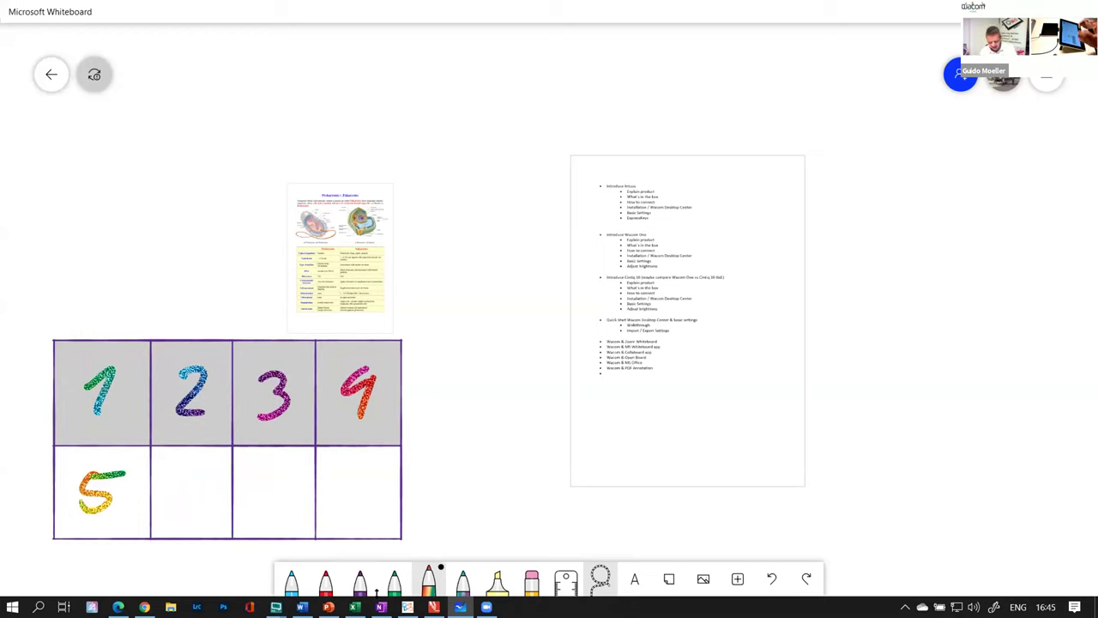
Add a sticky note containing the text "Stick" using handwriting input
{"action": "left_click", "coordinate": [669, 579]}
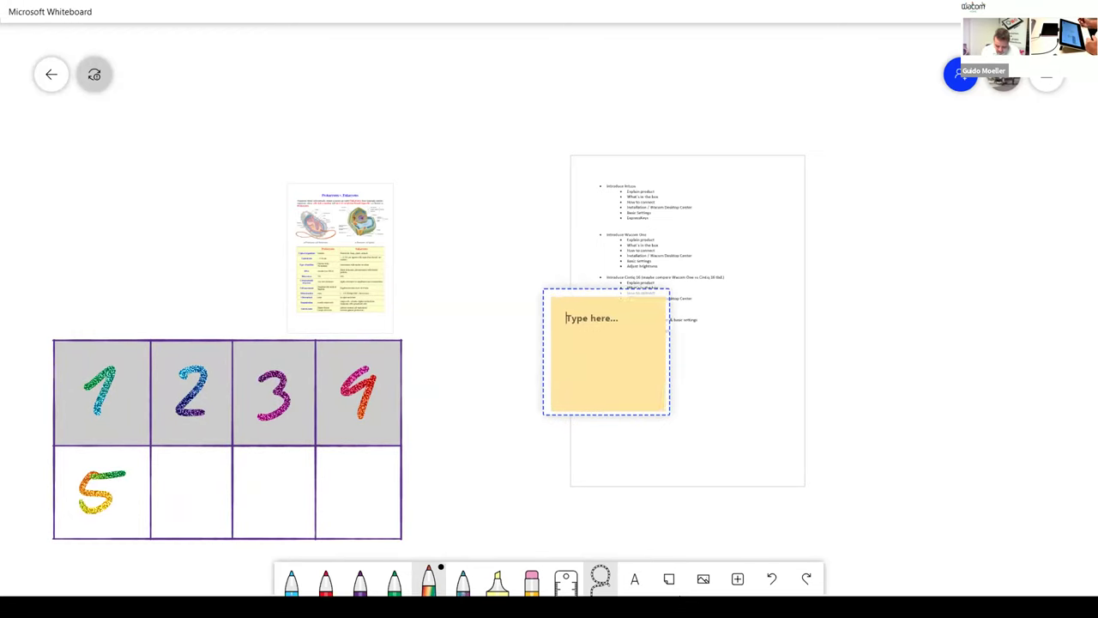
{"action": "mouse_move", "coordinate": [678, 226]}
{"action": "left_mouse_down"}
{"action": "mouse_move", "coordinate": [652, 243]}
{"action": "mouse_move", "coordinate": [646, 268]}
{"action": "left_mouse_up"}
{"action": "left_click_drag", "start_coordinate": [687, 222], "coordinate": [684, 269]}
{"action": "mouse_move", "coordinate": [676, 245]}
{"action": "left_mouse_down"}
{"action": "mouse_move", "coordinate": [697, 242]}
{"action": "mouse_move", "coordinate": [729, 266]}
{"action": "left_mouse_up"}
{"action": "left_click_drag", "start_coordinate": [757, 218], "coordinate": [755, 266]}
{"action": "mouse_move", "coordinate": [774, 237]}
{"action": "left_mouse_down"}
{"action": "mouse_move", "coordinate": [771, 258]}
{"action": "mouse_move", "coordinate": [783, 264]}
{"action": "left_mouse_up"}
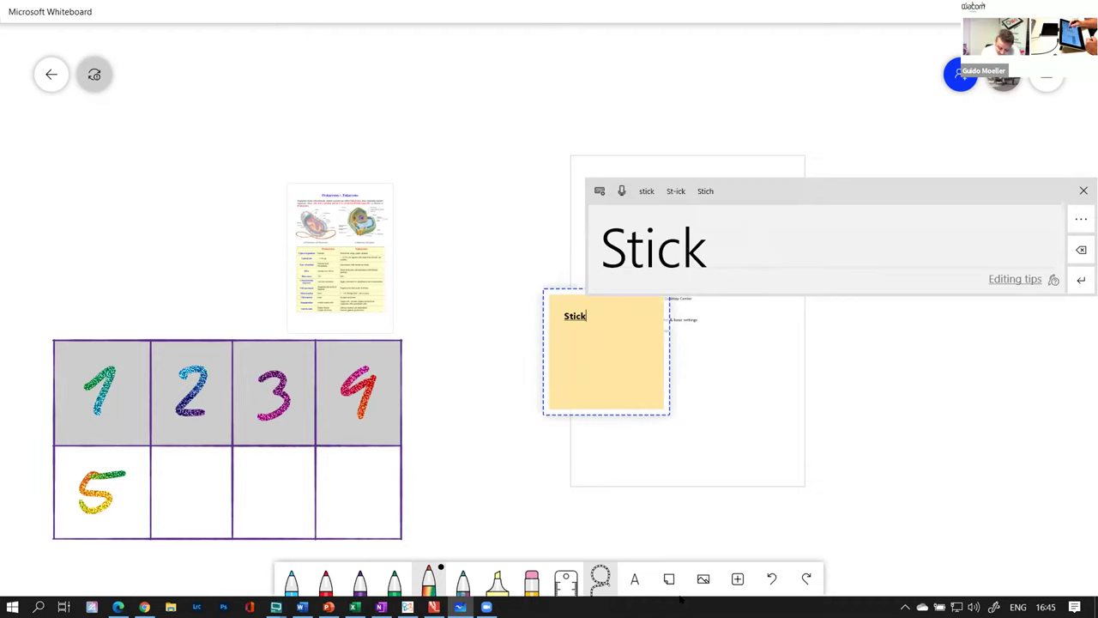
{"action": "type", "text": "\\"}
{"action": "left_click", "coordinate": [1081, 250]}
{"action": "left_click", "coordinate": [1084, 190]}
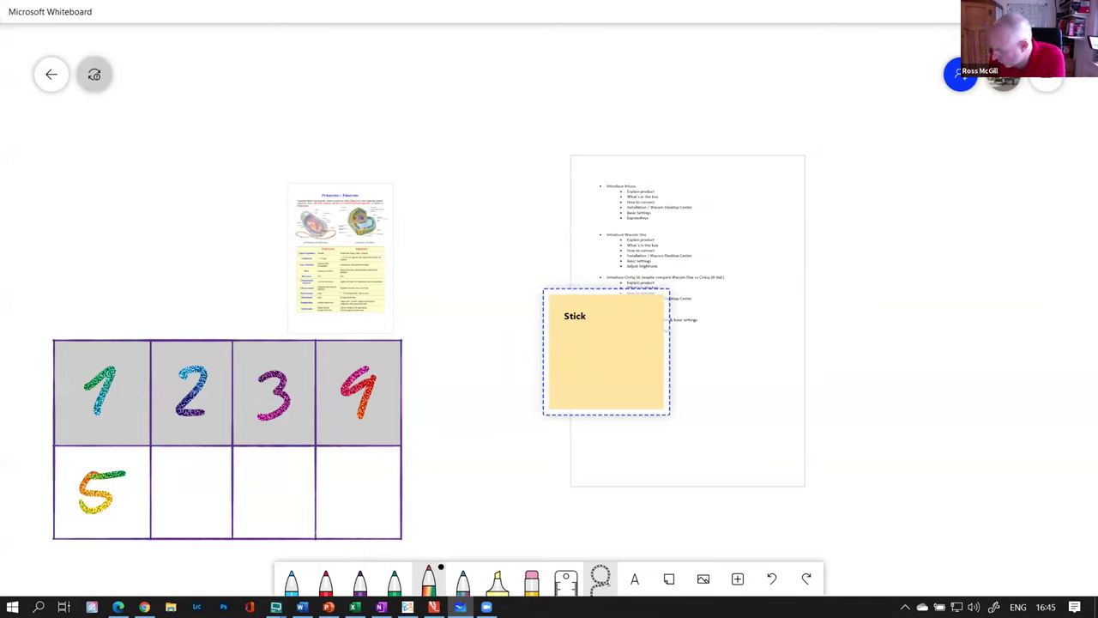
Move the Word page clear of the sticky note and turn on the ruler
{"action": "scroll", "coordinate": [645, 283], "scroll_direction": "down", "scroll_amount": 2}
{"action": "left_click_drag", "start_coordinate": [646, 284], "coordinate": [779, 213]}
{"action": "left_click", "coordinate": [565, 578]}
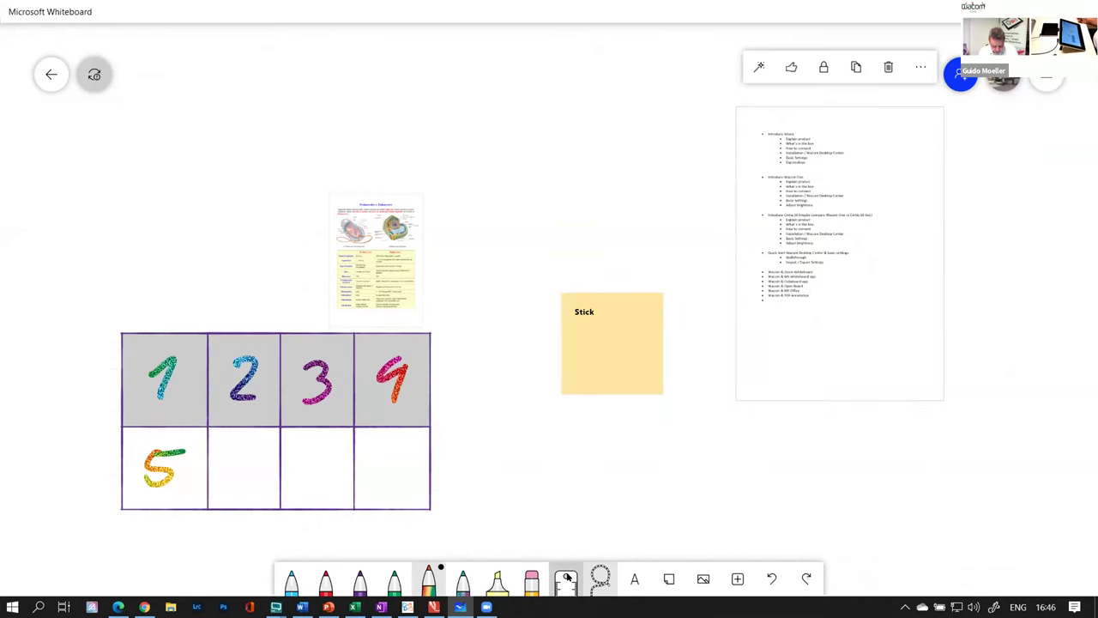
Rotate the ruler to rise away from the table and draw a straight line along its upper edge towards the Word page
{"action": "left_click_drag", "start_coordinate": [532, 357], "coordinate": [496, 405]}
{"action": "scroll", "coordinate": [494, 372], "scroll_direction": "up", "scroll_amount": 20}
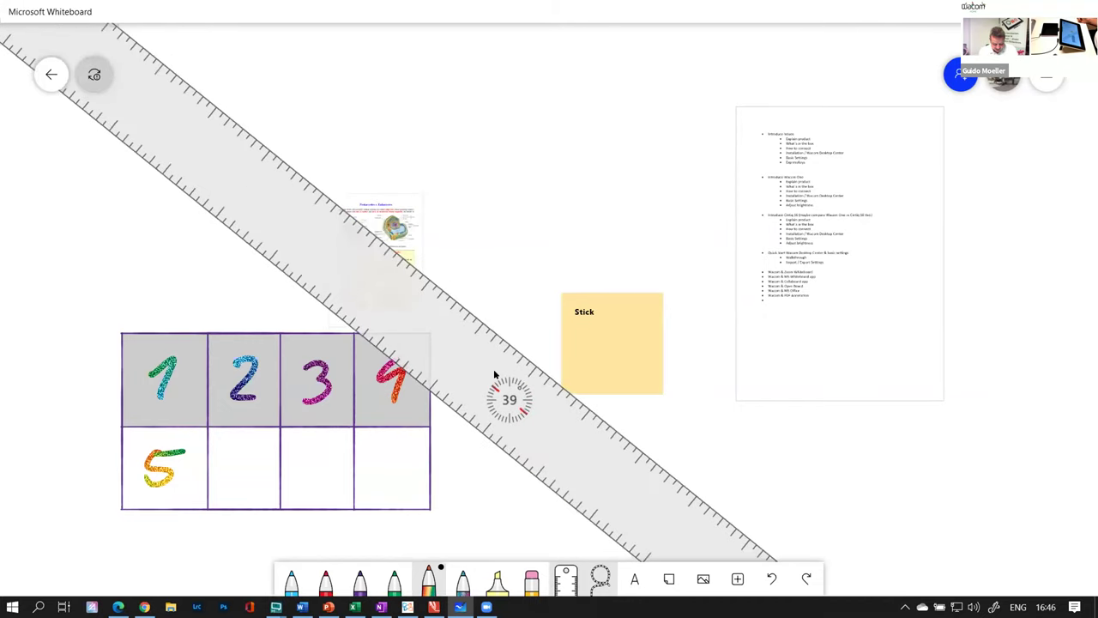
{"action": "scroll", "coordinate": [485, 367], "scroll_direction": "up", "scroll_amount": 16}
{"action": "scroll", "coordinate": [400, 392], "scroll_direction": "down", "scroll_amount": 1}
{"action": "scroll", "coordinate": [433, 426], "scroll_direction": "up", "scroll_amount": 1}
{"action": "left_click_drag", "start_coordinate": [587, 330], "coordinate": [644, 304]}
{"action": "left_click_drag", "start_coordinate": [434, 375], "coordinate": [810, 158]}
Turn the ruler to 37 degrees, draw a second straight line along its edge across the sticky note, and hide the ruler
{"action": "scroll", "coordinate": [495, 367], "scroll_direction": "down", "scroll_amount": 2}
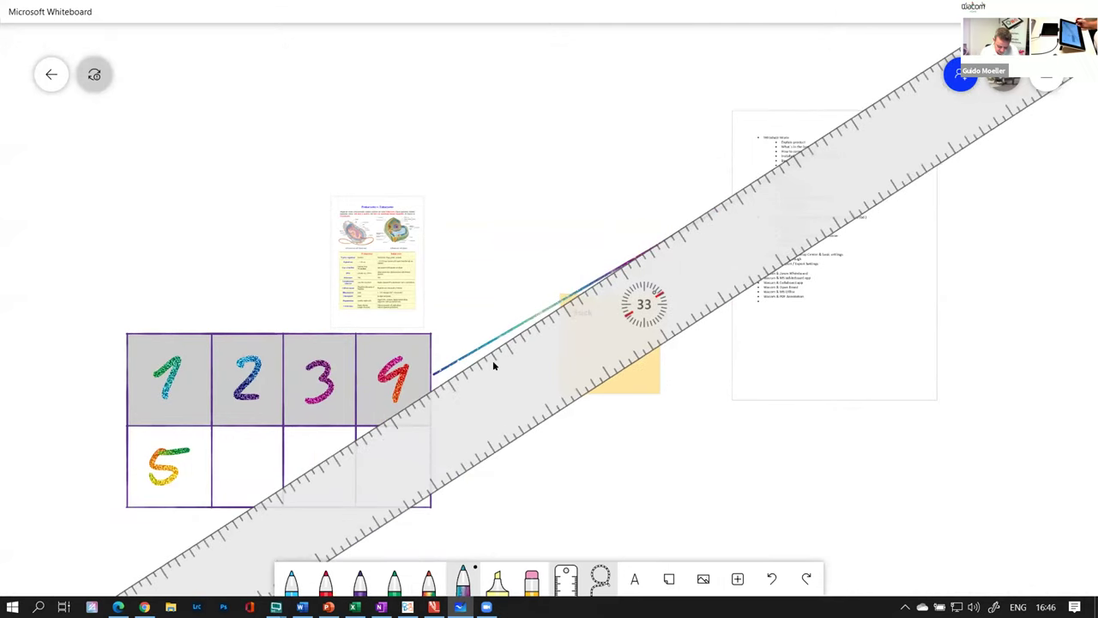
{"action": "mouse_move", "coordinate": [543, 395]}
{"action": "left_mouse_down"}
{"action": "mouse_move", "coordinate": [517, 368]}
{"action": "mouse_move", "coordinate": [534, 387]}
{"action": "mouse_move", "coordinate": [701, 213]}
{"action": "mouse_move", "coordinate": [768, 161]}
{"action": "left_mouse_up"}
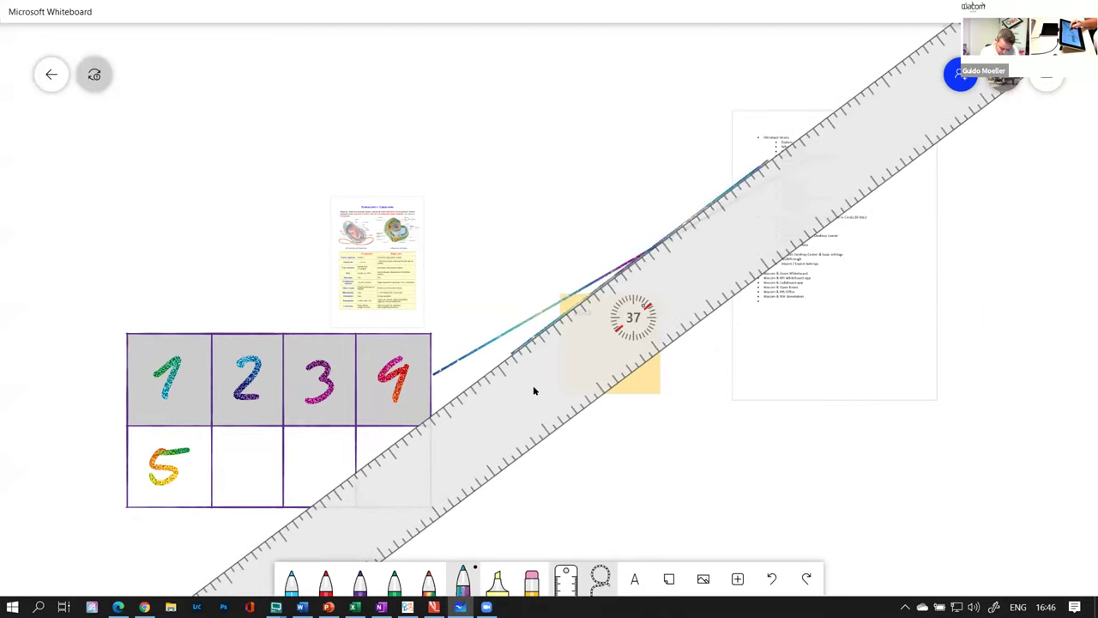
{"action": "left_click", "coordinate": [565, 579]}
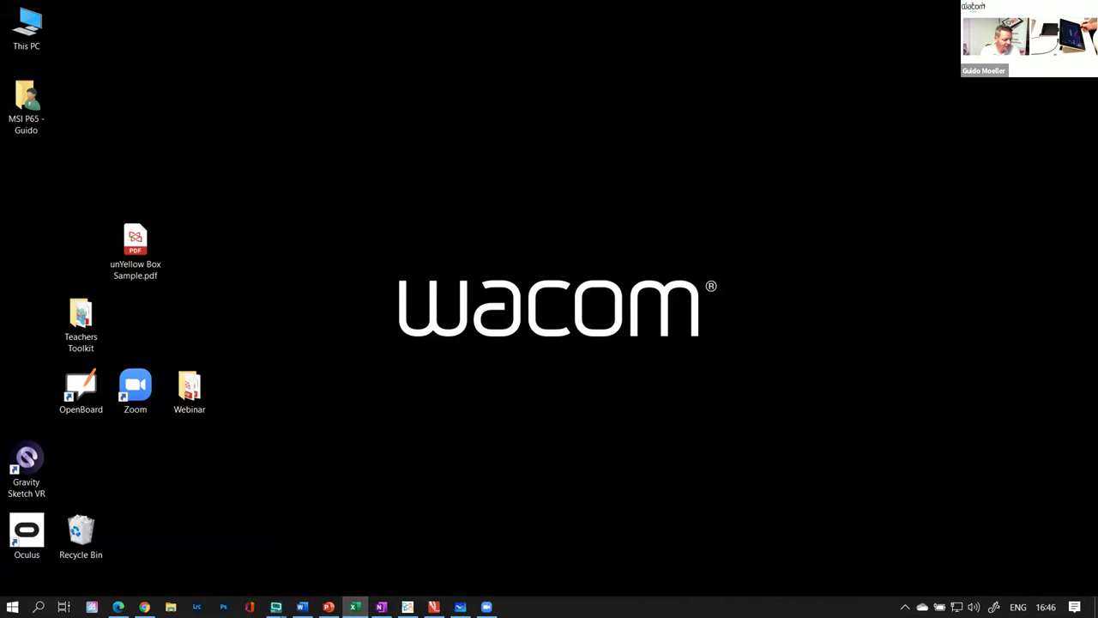
Switch to the Inventory List workbook in Excel, maximise its window and zoom the sheet to 120%
{"action": "left_click", "coordinate": [354, 607]}
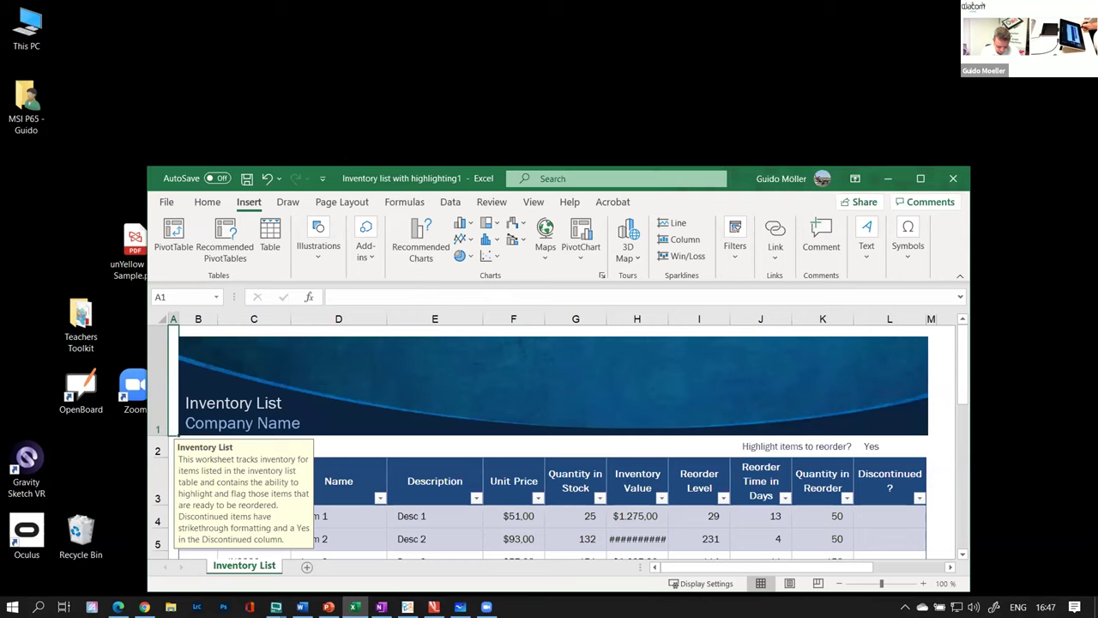
{"action": "left_click", "coordinate": [920, 178]}
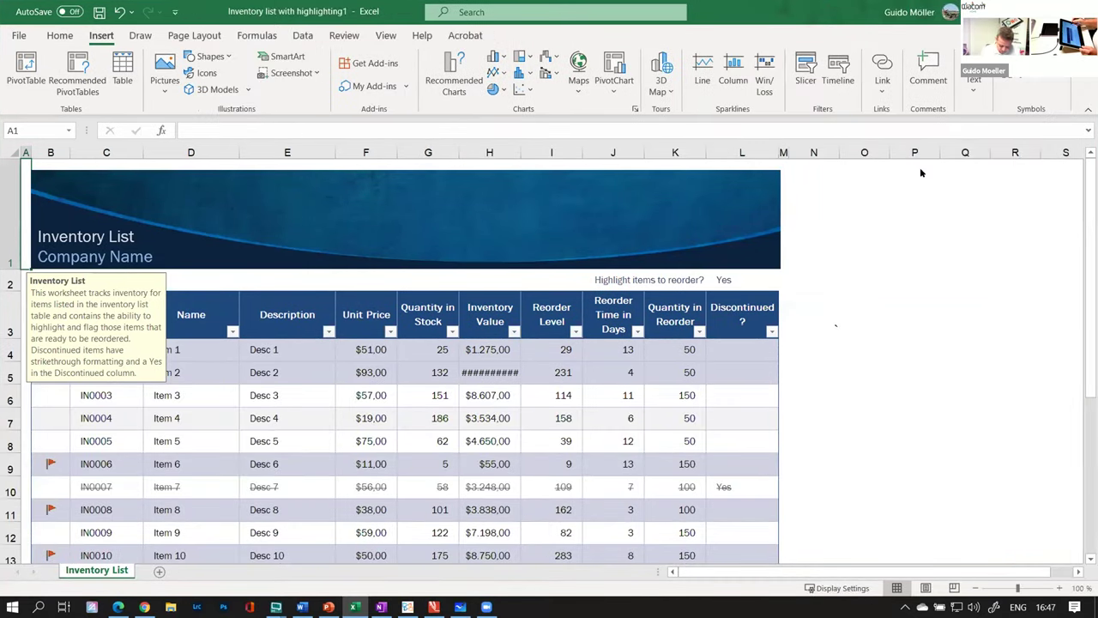
{"action": "left_click", "coordinate": [1062, 587]}
{"action": "left_click", "coordinate": [1061, 587]}
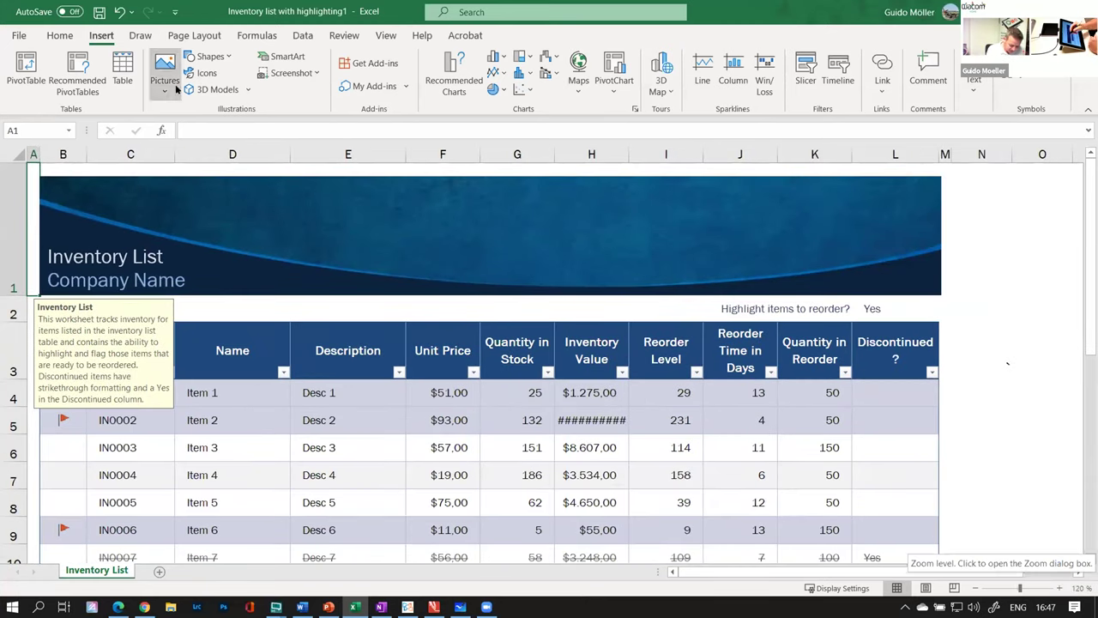
Highlight the unit prices of Items 1, 2 and 3 with the yellow highlighter
{"action": "left_click", "coordinate": [139, 35]}
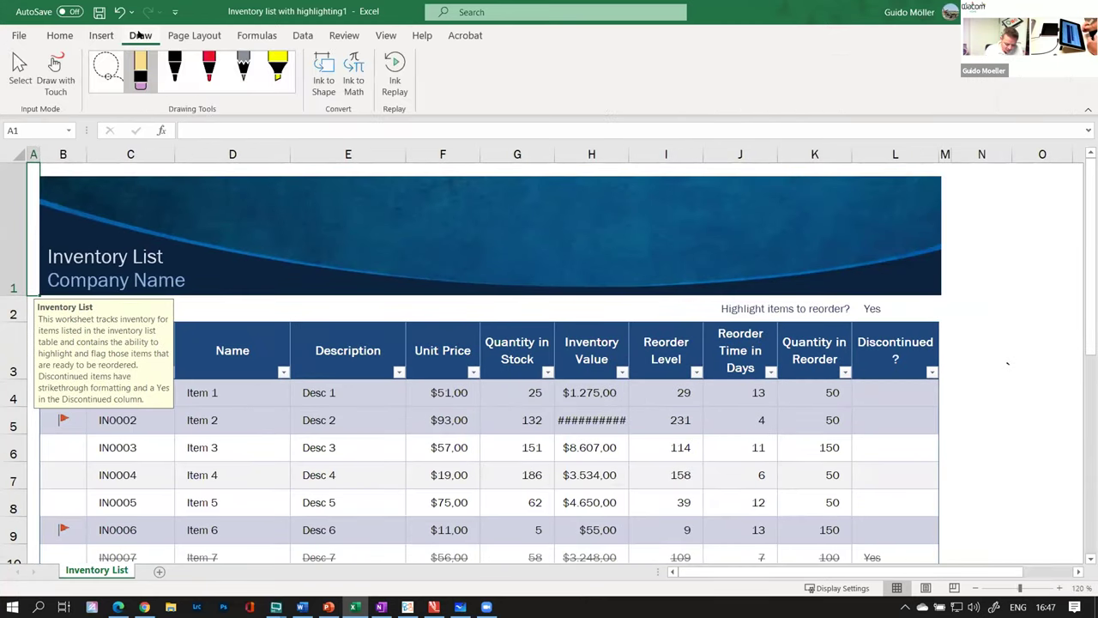
{"action": "left_click", "coordinate": [277, 67]}
{"action": "mouse_move", "coordinate": [429, 388]}
{"action": "left_mouse_down"}
{"action": "mouse_move", "coordinate": [471, 401]}
{"action": "mouse_move", "coordinate": [477, 423]}
{"action": "left_mouse_up"}
{"action": "left_click_drag", "start_coordinate": [416, 447], "coordinate": [488, 447]}
Handwrite "check?" across the sheet banner in red pen with an arrow pointing to the highlighted unit prices
{"action": "left_click", "coordinate": [208, 67]}
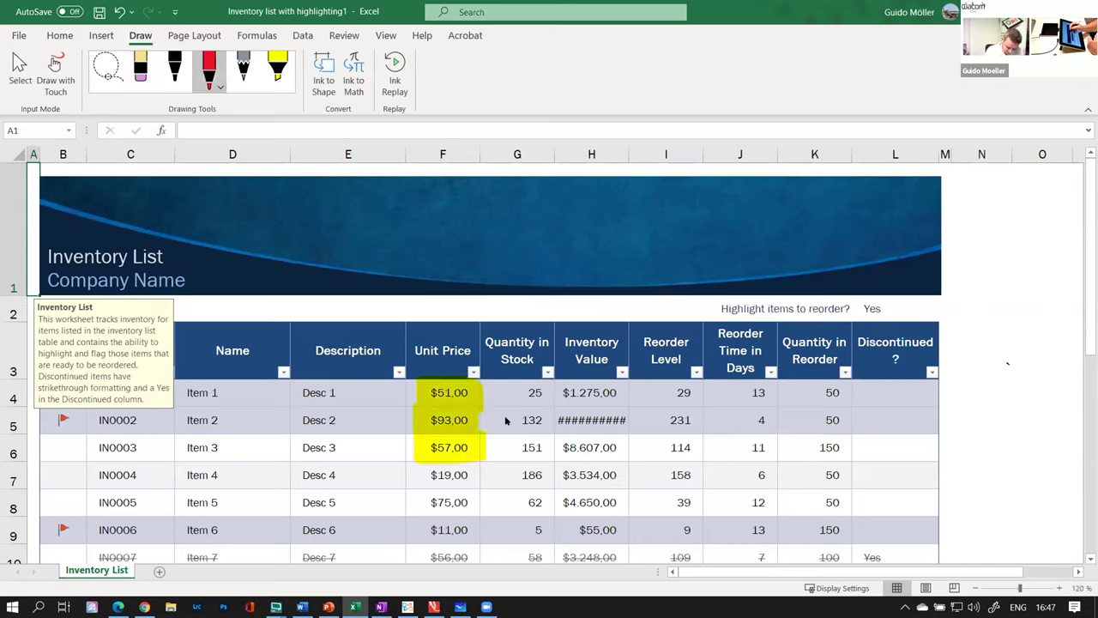
{"action": "mouse_move", "coordinate": [486, 288]}
{"action": "left_mouse_down"}
{"action": "mouse_move", "coordinate": [436, 386]}
{"action": "mouse_move", "coordinate": [468, 355]}
{"action": "left_mouse_up"}
{"action": "left_click_drag", "start_coordinate": [478, 233], "coordinate": [469, 248]}
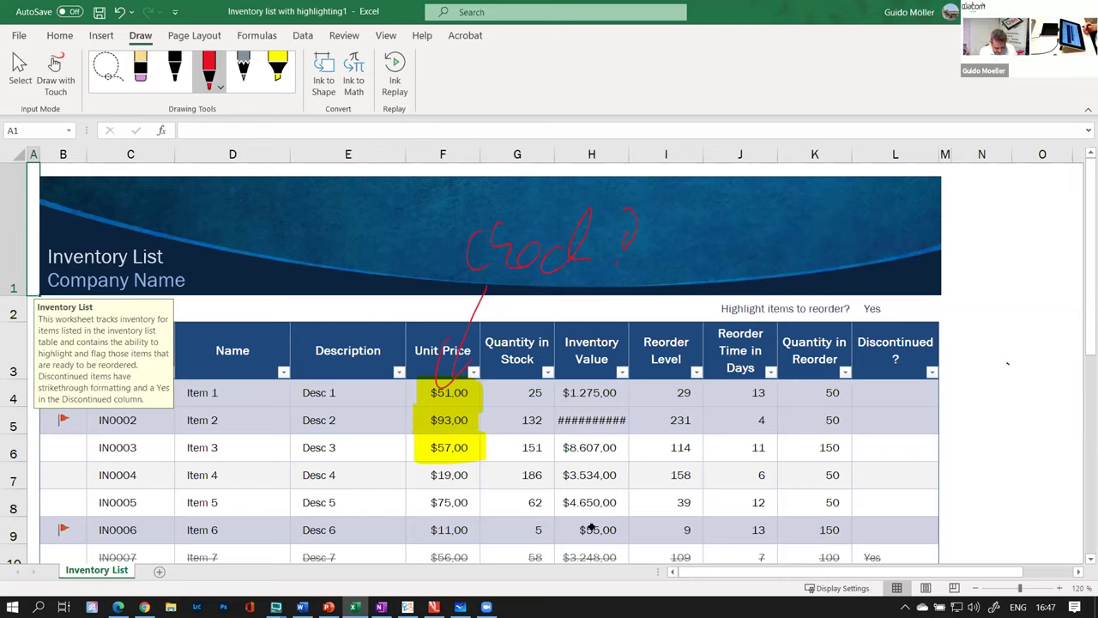
Delete the yellow highlighter stroke over Item 3's unit price
{"action": "left_click", "coordinate": [445, 447]}
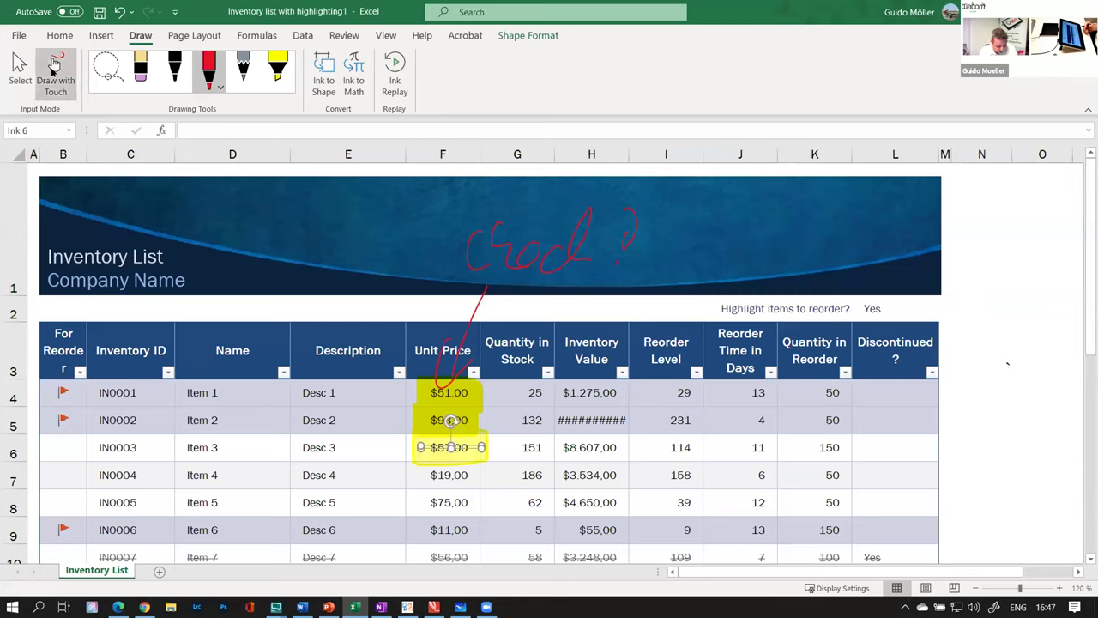
{"action": "left_click", "coordinate": [20, 69]}
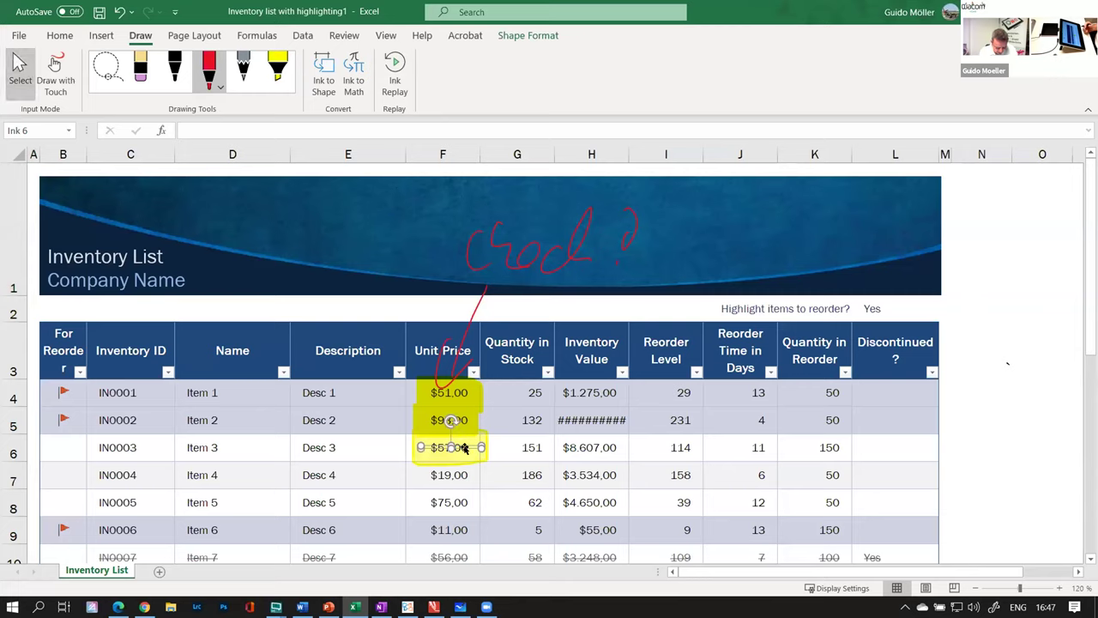
{"action": "key", "text": "Delete"}
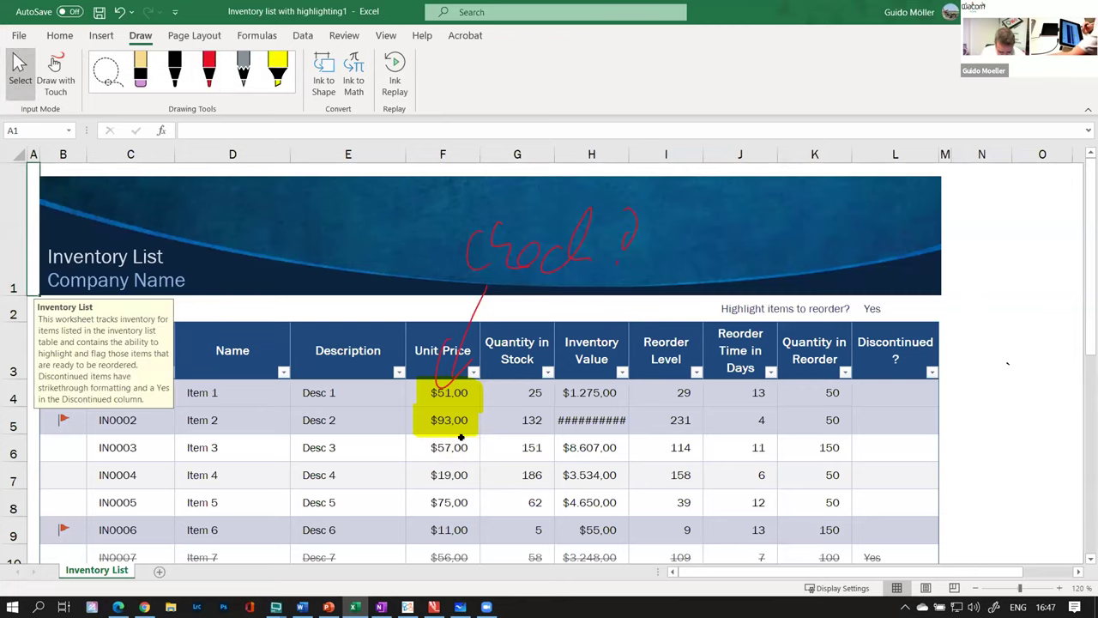
Delete the yellow highlighter stroke over Item 2's unit price
{"action": "left_click", "coordinate": [450, 374]}
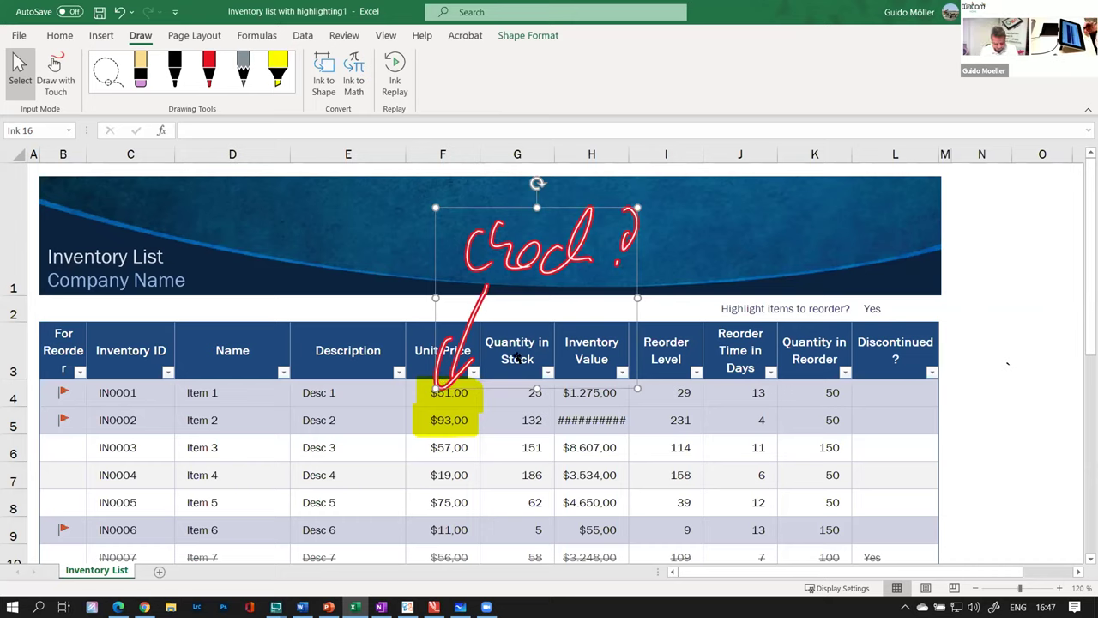
{"action": "left_click", "coordinate": [446, 420]}
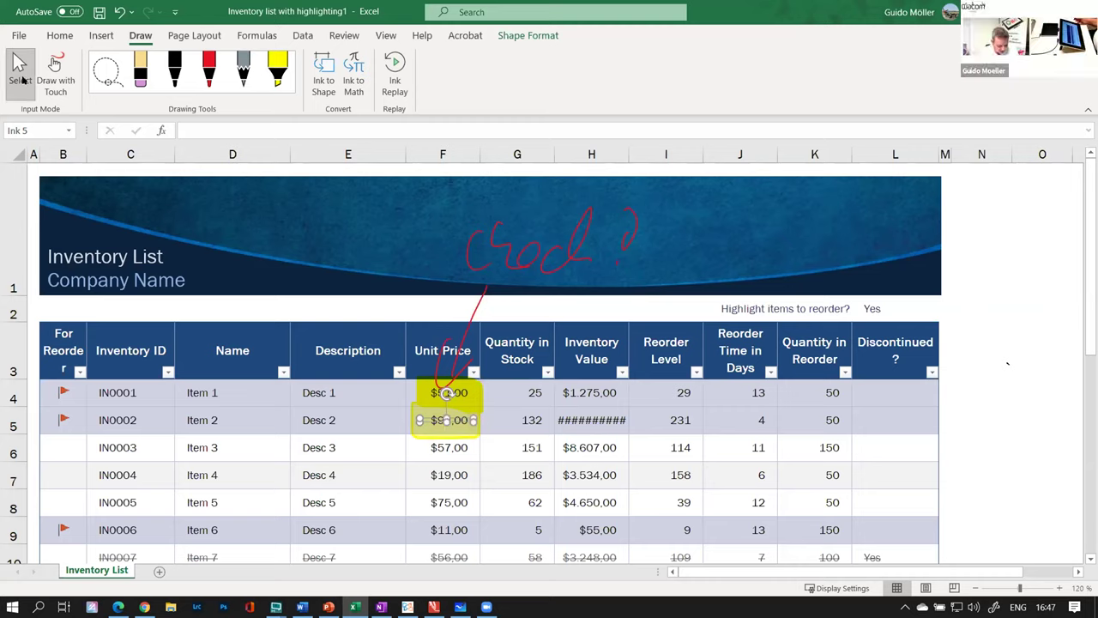
{"action": "key", "text": "Delete"}
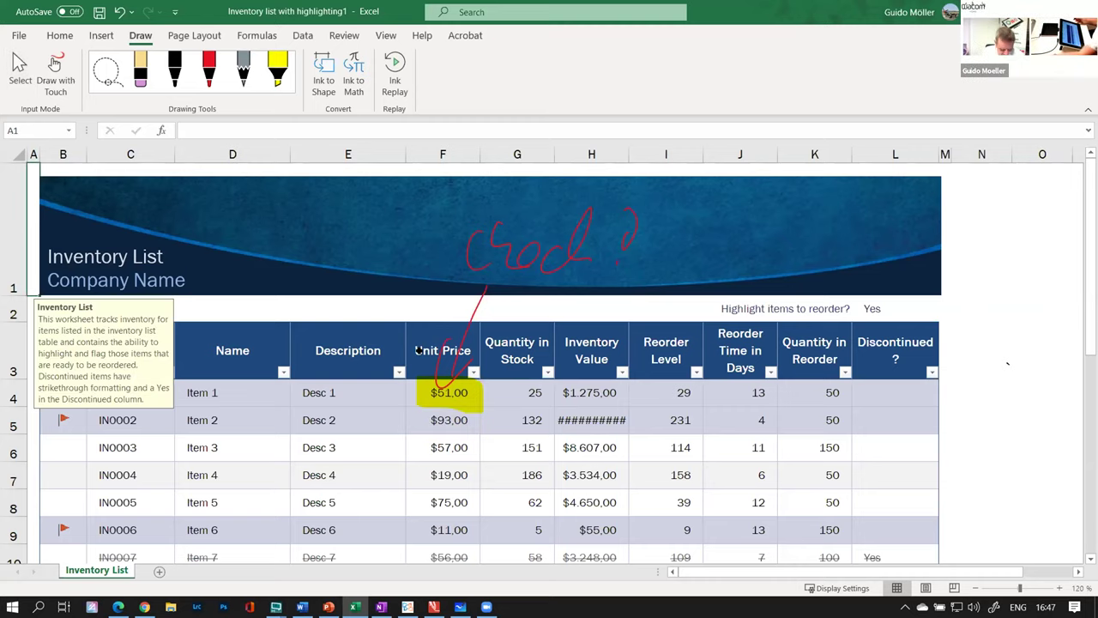
Return to selection mode and select Item 2's Quantity in Stock cell, G5
{"action": "left_click", "coordinate": [19, 68]}
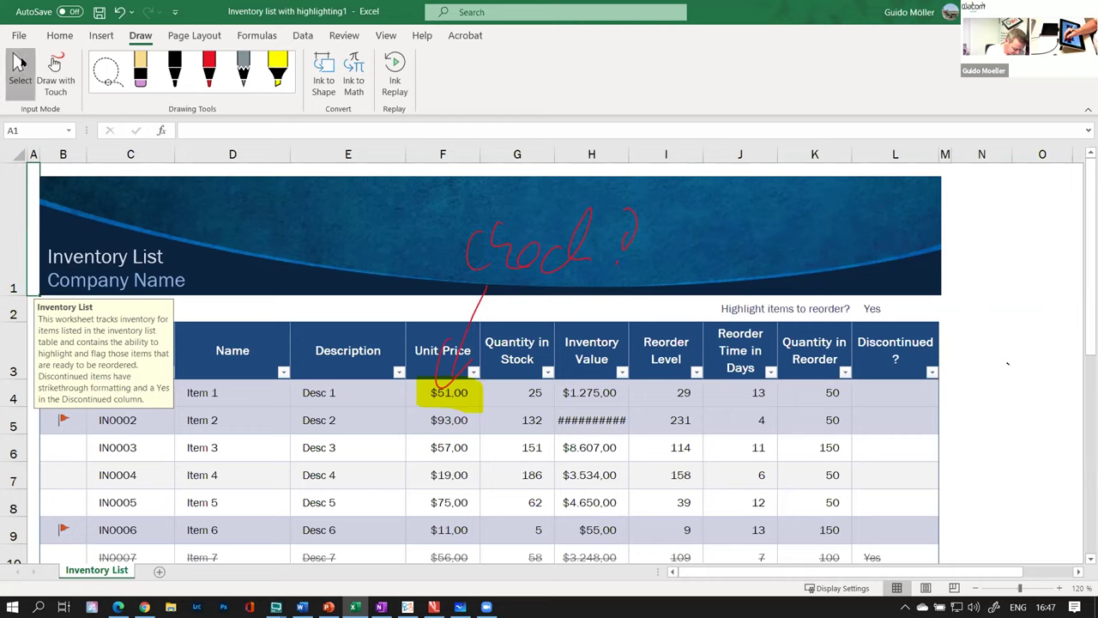
{"action": "left_click", "coordinate": [587, 417]}
{"action": "left_click", "coordinate": [527, 418]}
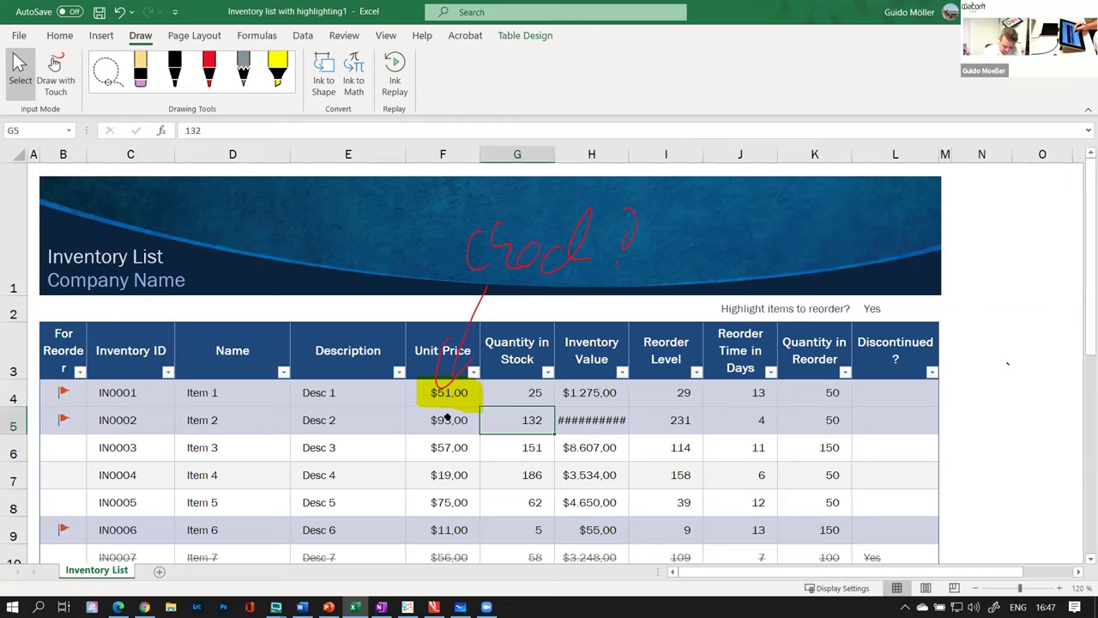